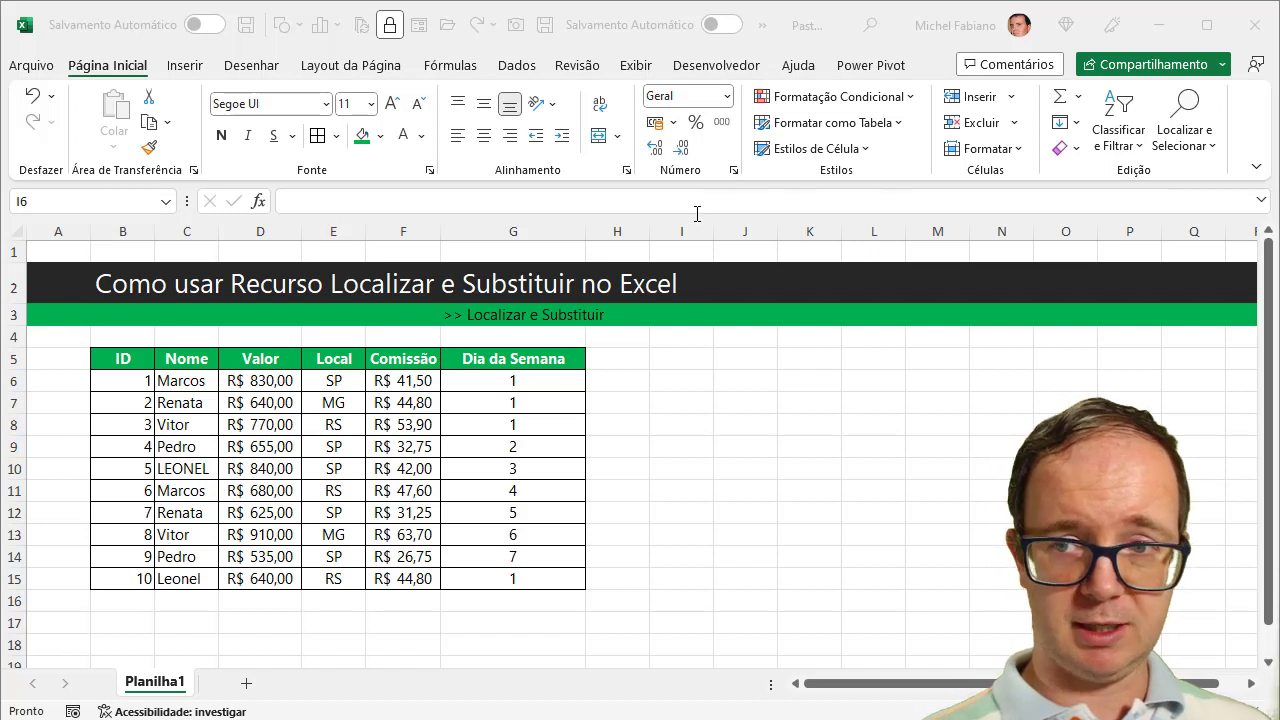
Step: Open Replace from Find & Select, move the dialog off the table, and set the search term to 'Leonel'
click(1190, 145)
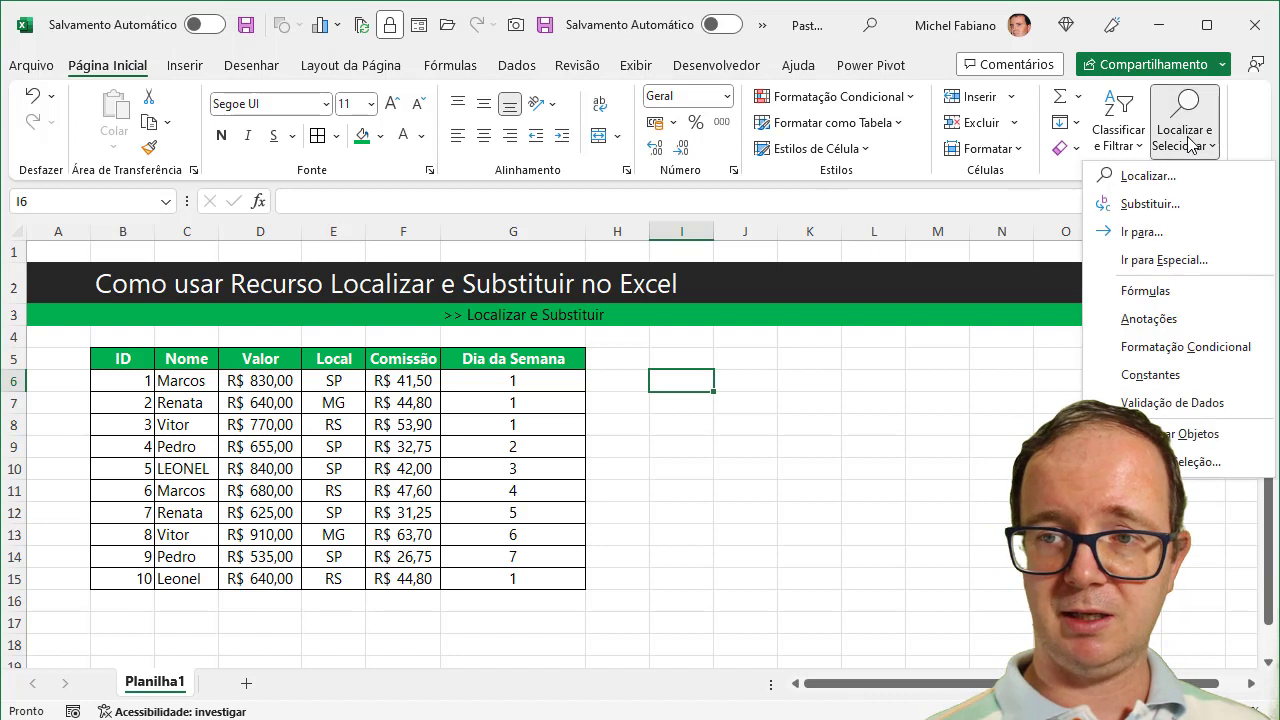
click(1141, 177)
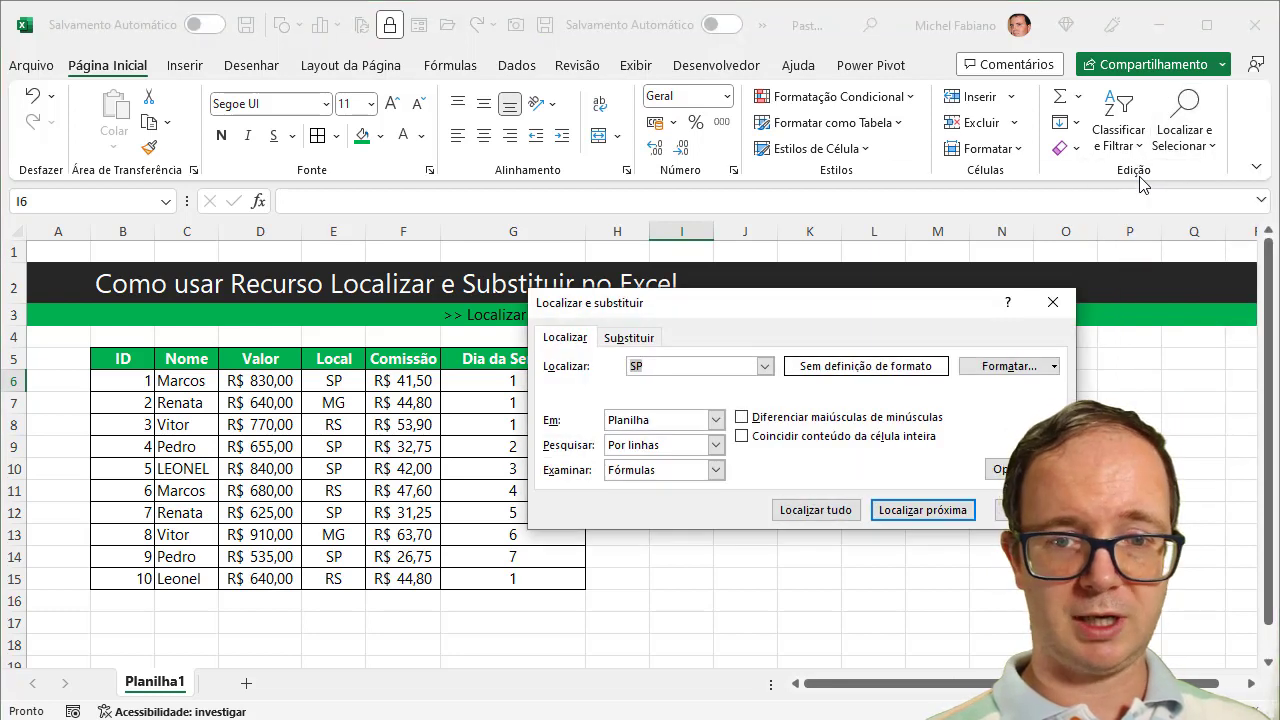
drag(713, 311, 611, 61)
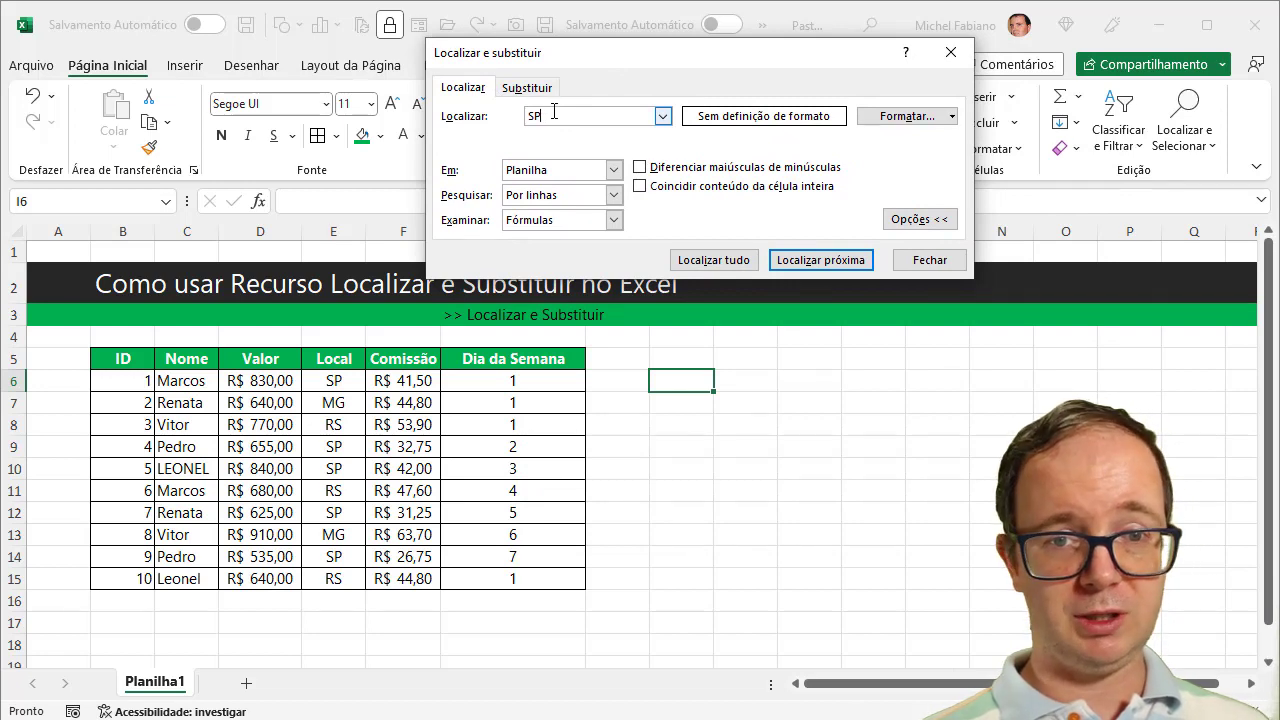
drag(553, 113, 506, 111)
text(Leonel)
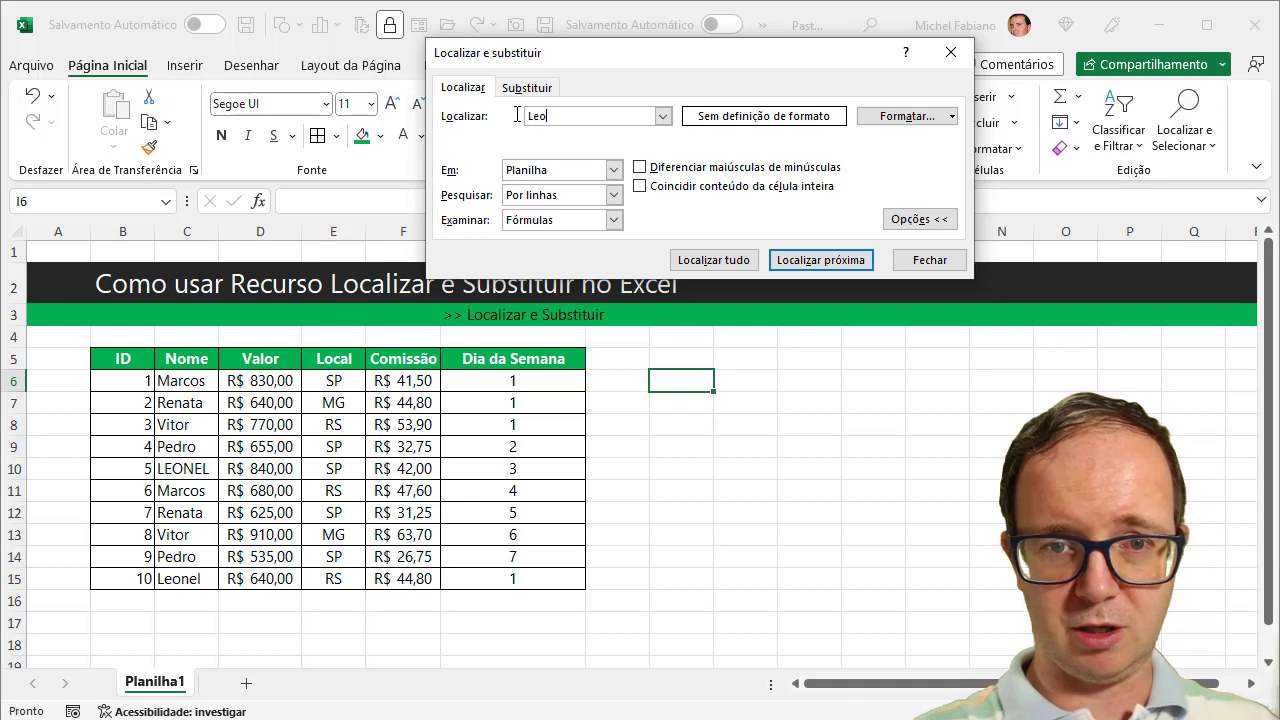
Step: List all 'Leonel' matches ($C$10 and $C$15) and jump between C15 and C10
click(731, 263)
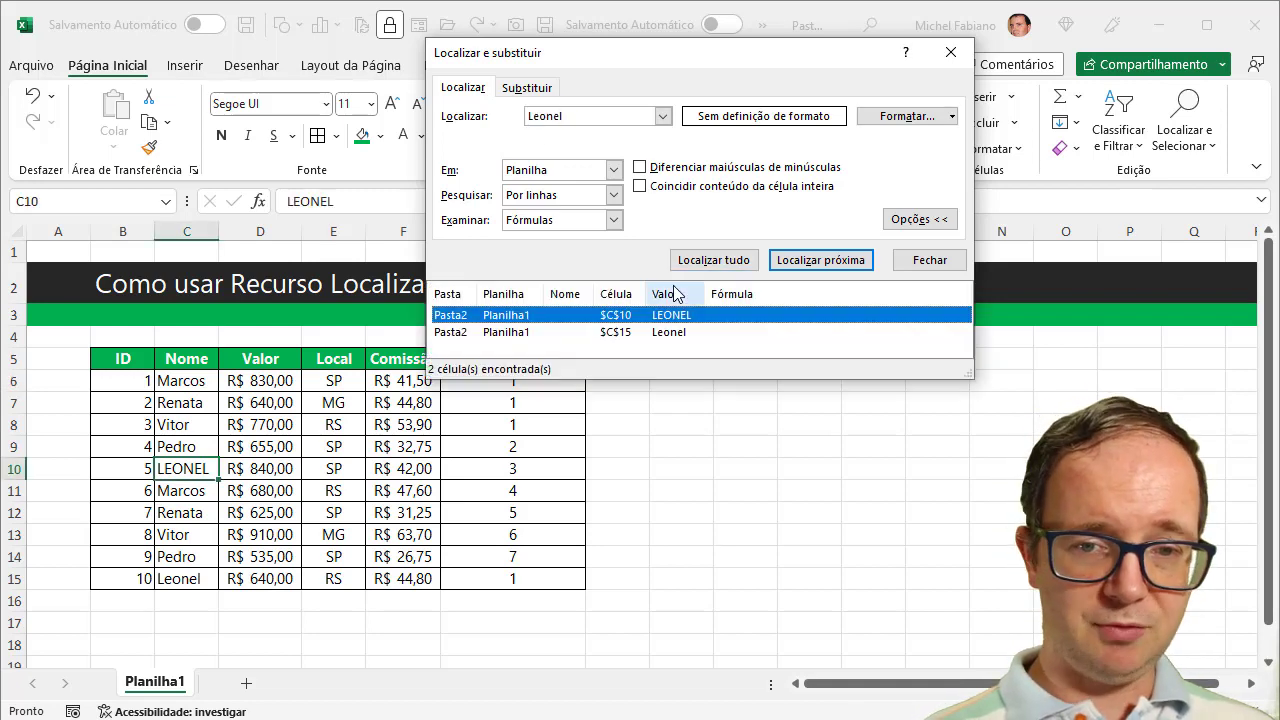
click(633, 339)
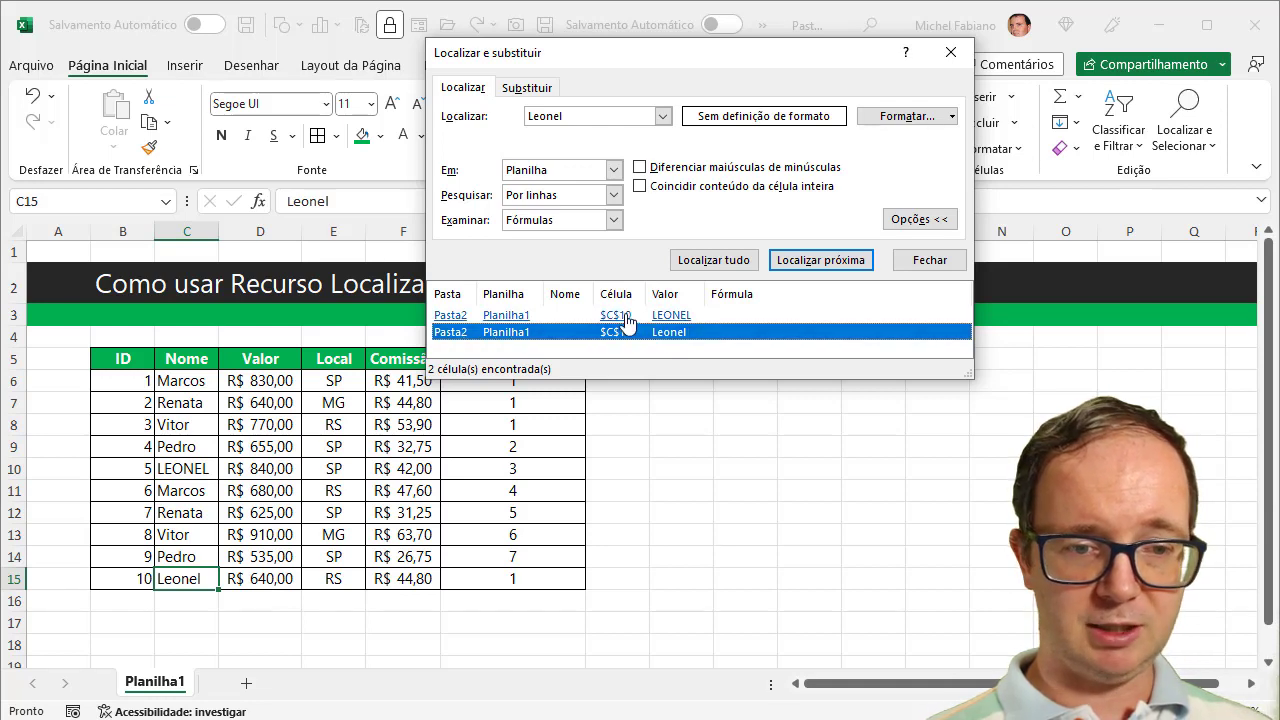
click(628, 316)
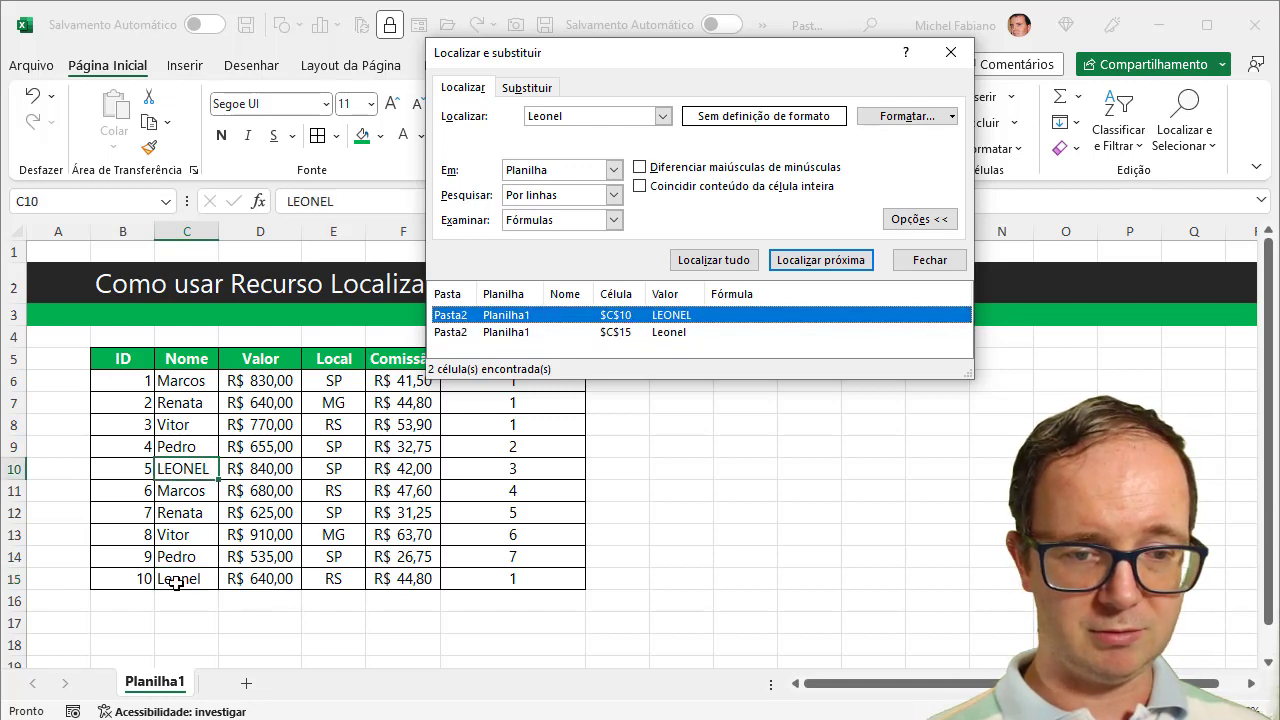
click(622, 336)
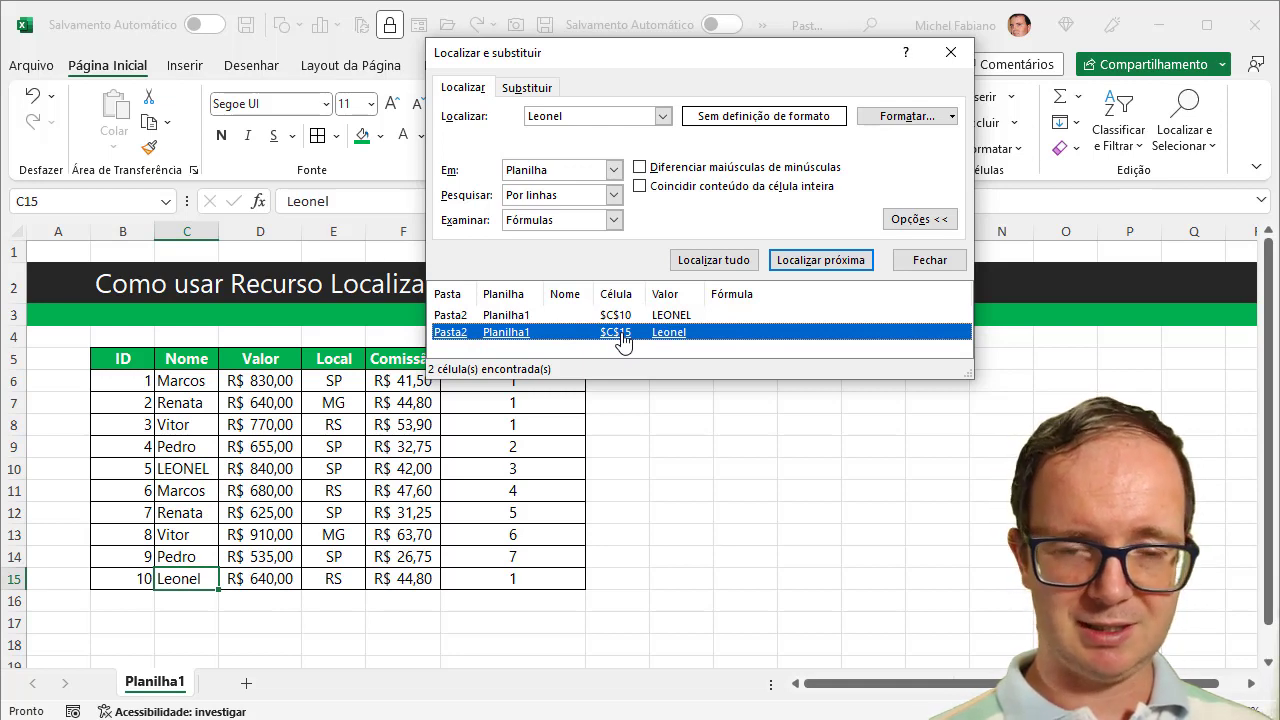
Step: Run case-sensitive Find All for 'Leonel' and 'LEONEL', then list C10 and C15 again ignoring case
click(639, 168)
click(741, 260)
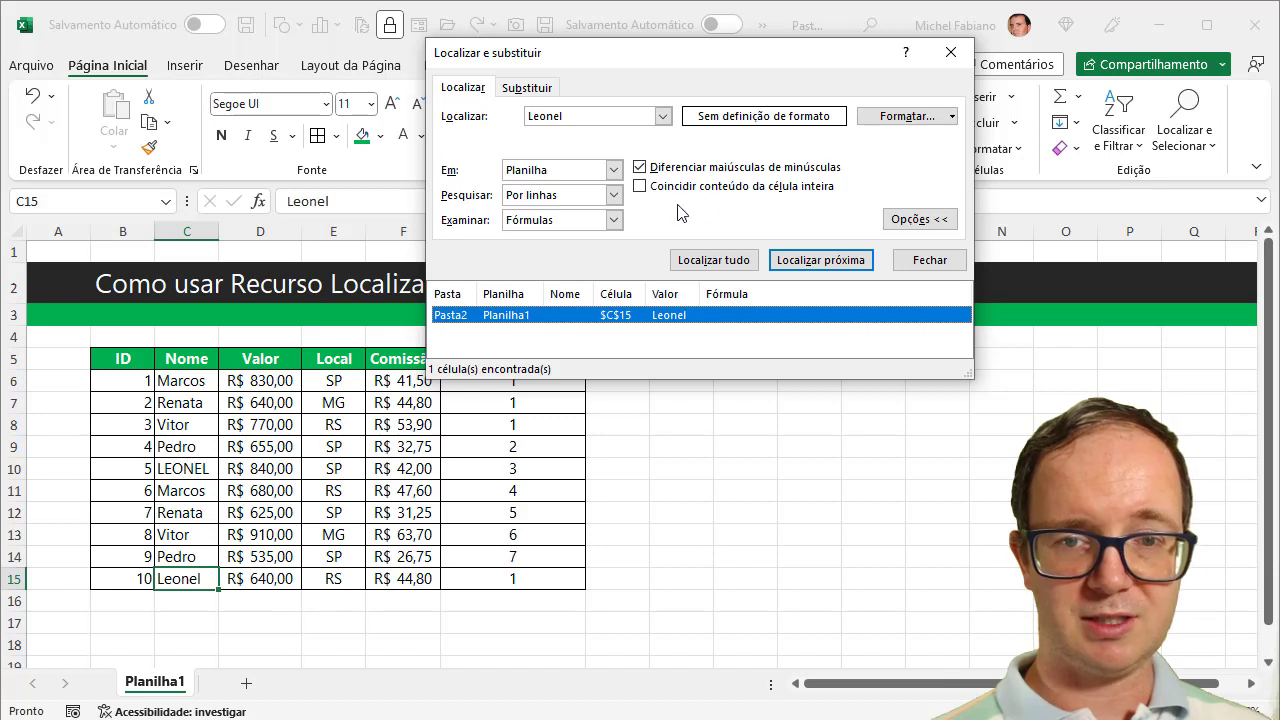
double_click(526, 115)
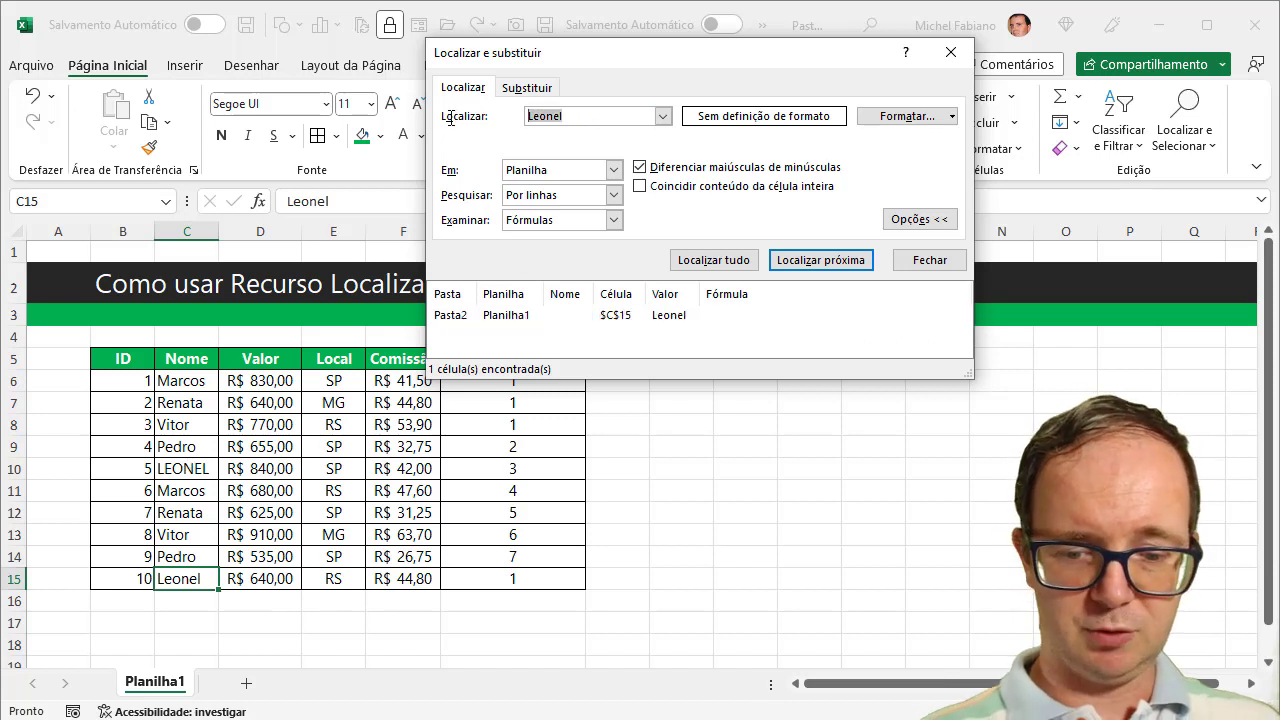
text(LEONEL)
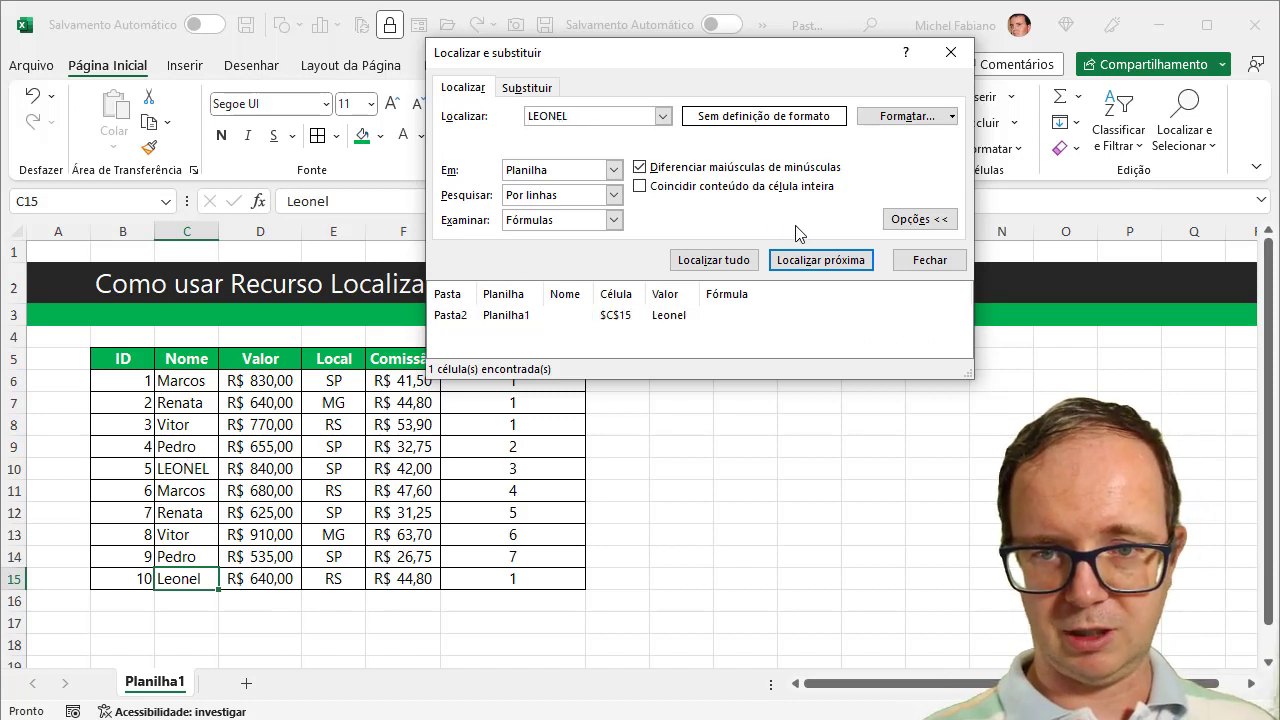
click(738, 262)
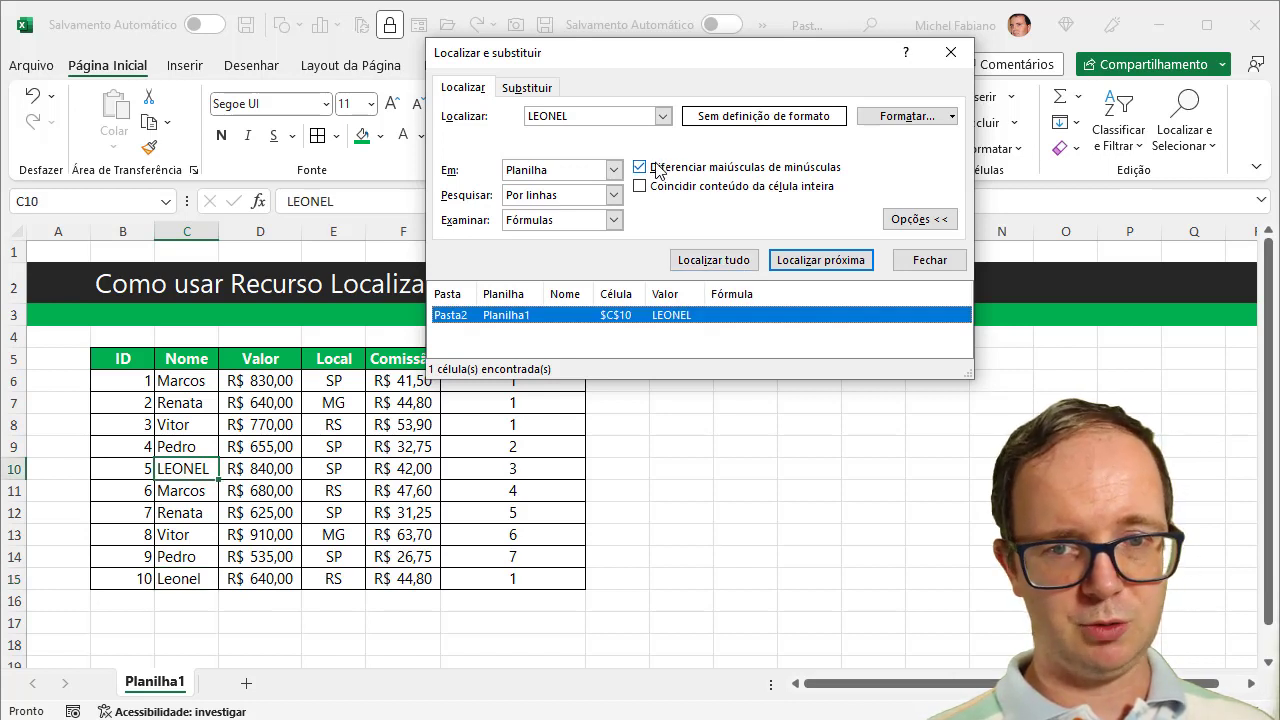
click(656, 169)
click(725, 261)
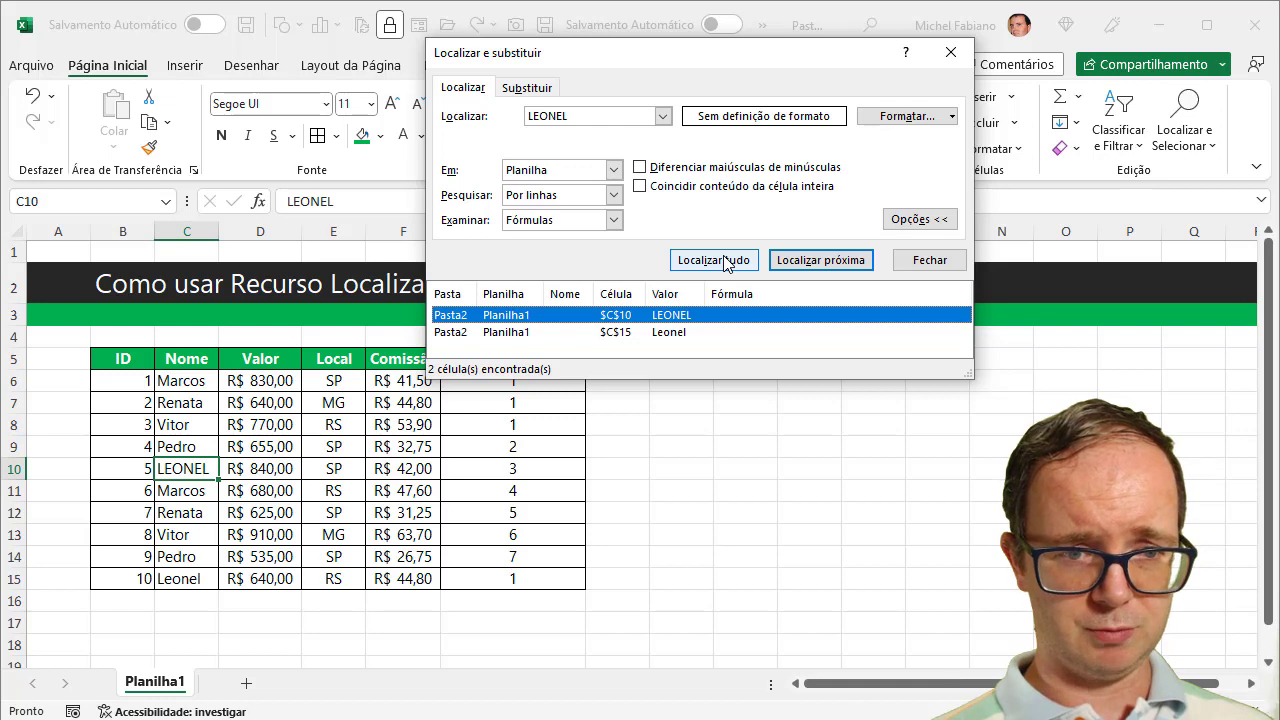
Step: Replace all 'LEONEL' with 'Leonel' so C10 matches C15, then close the dialog
click(520, 90)
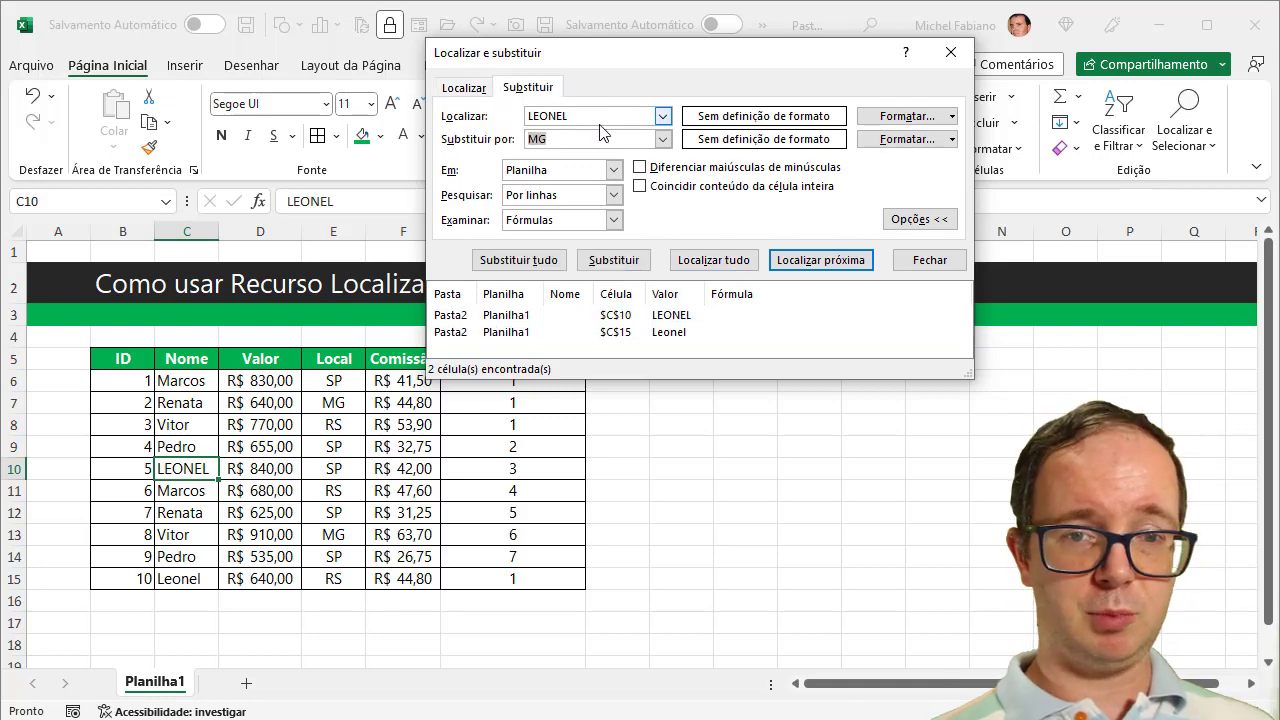
key(shift+Tab)
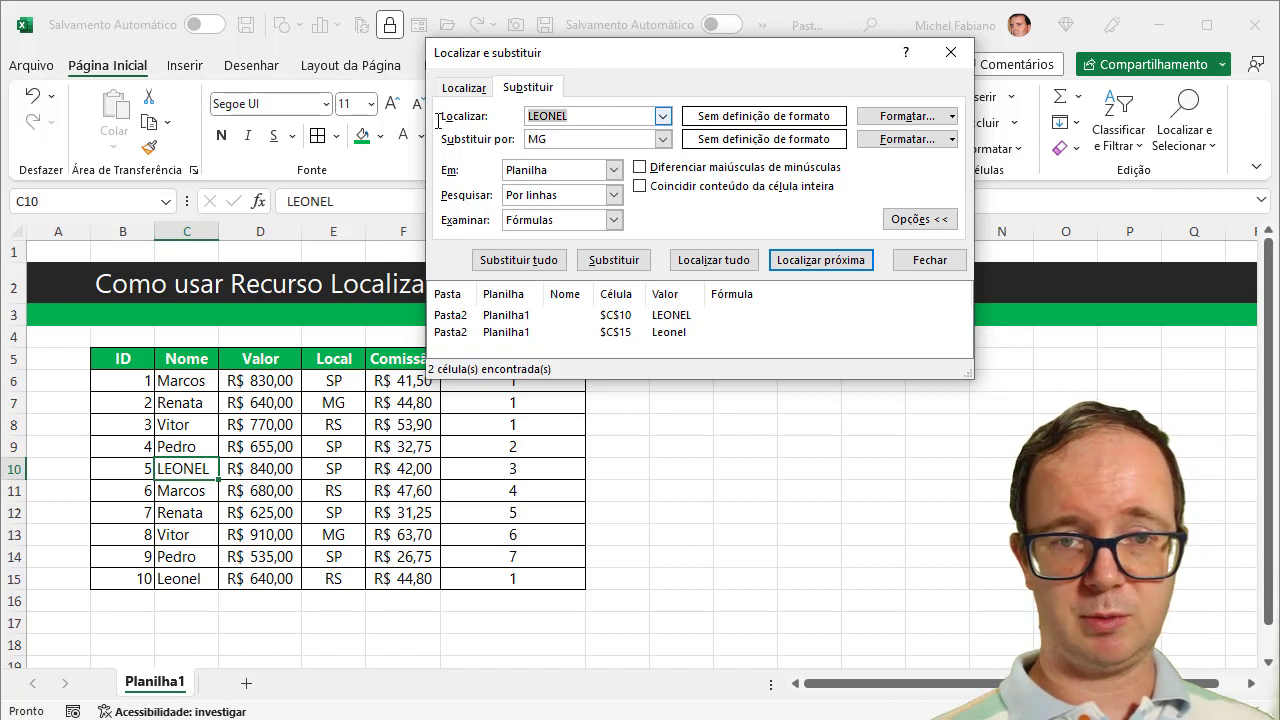
key(Tab)
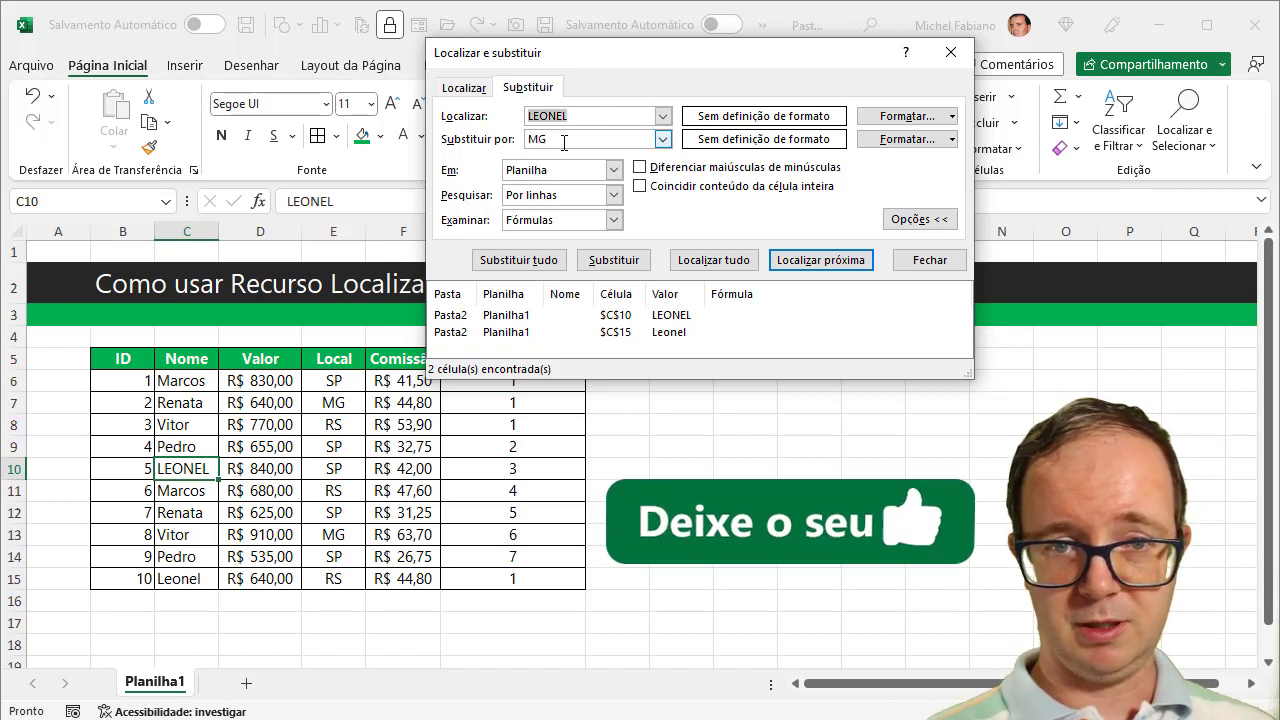
text(Leo)
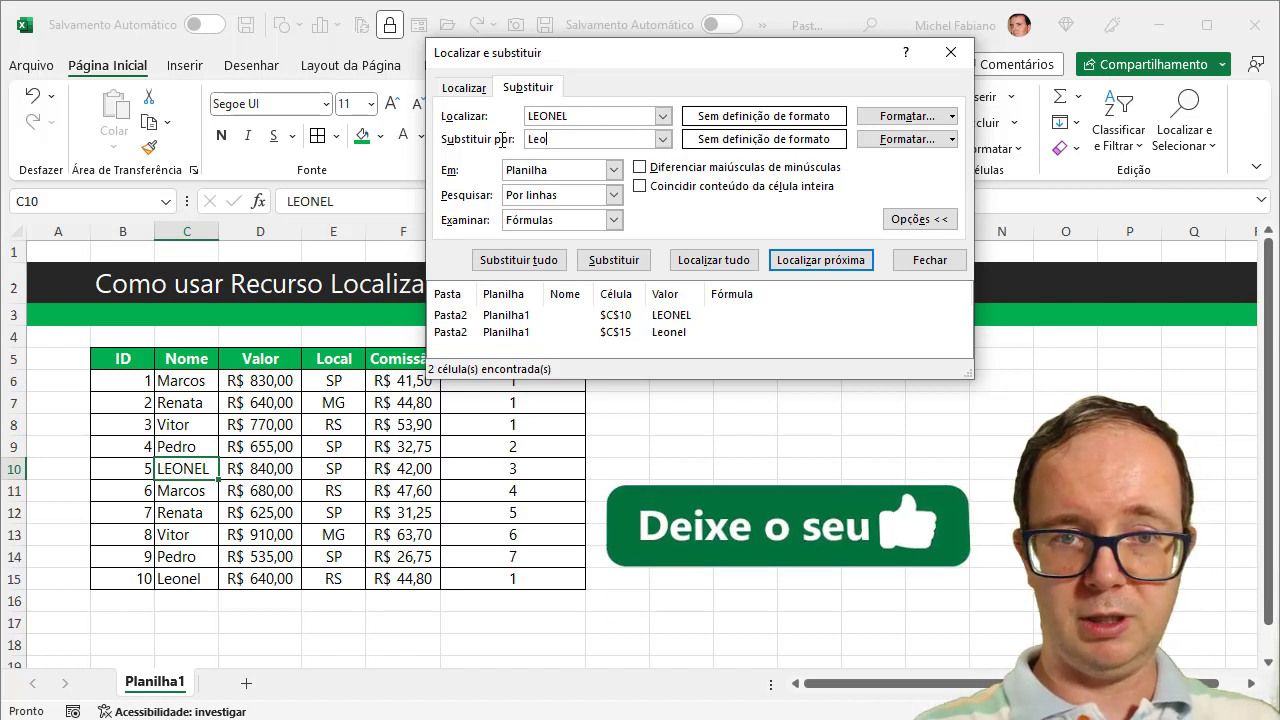
text(nel)
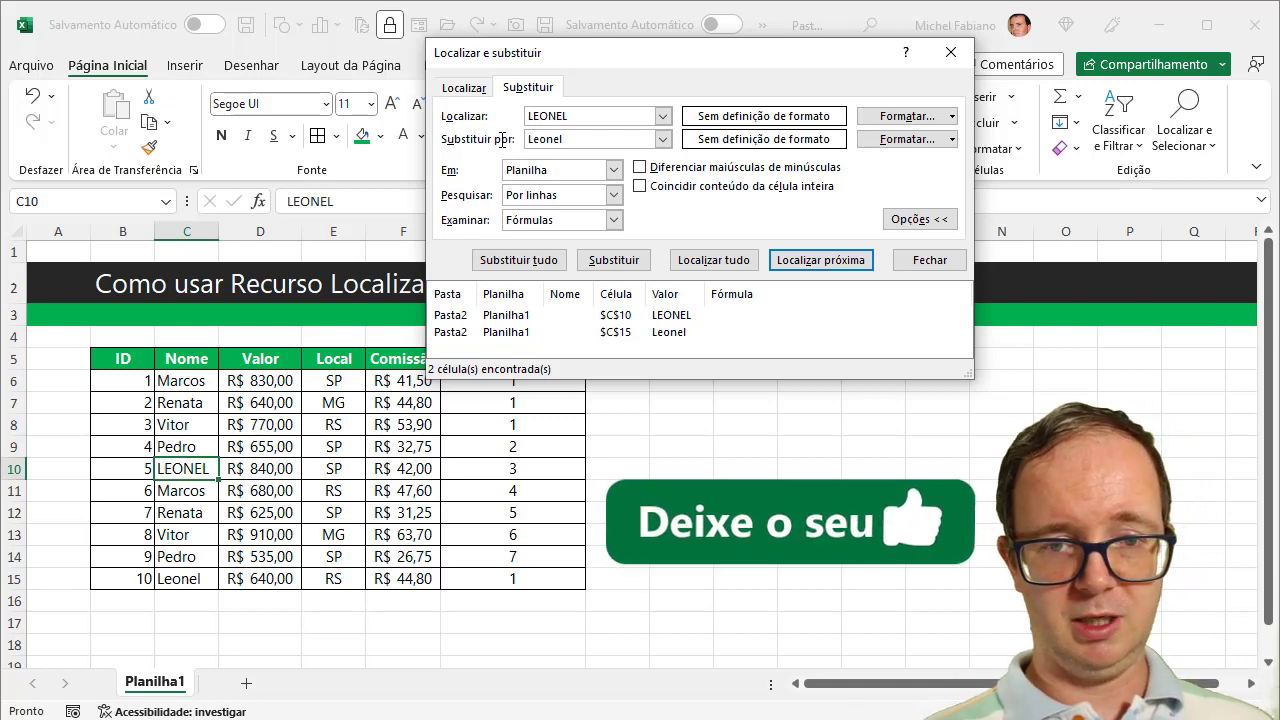
click(514, 260)
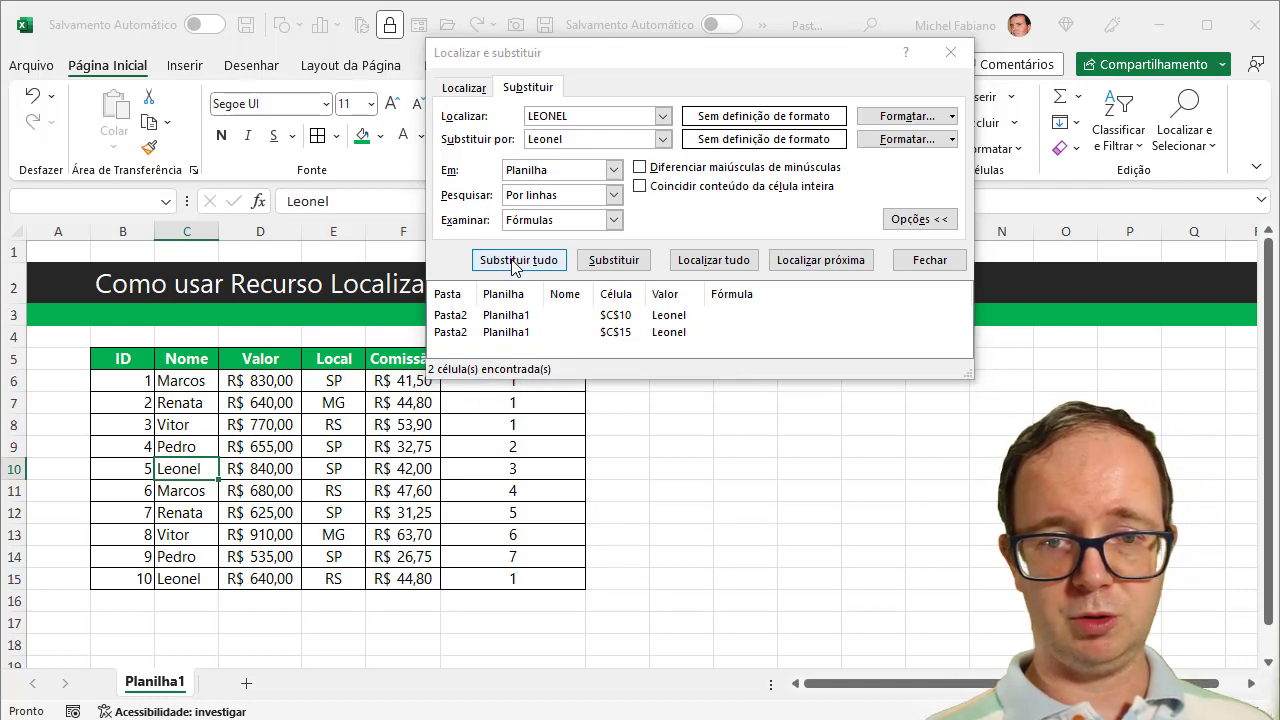
click(604, 430)
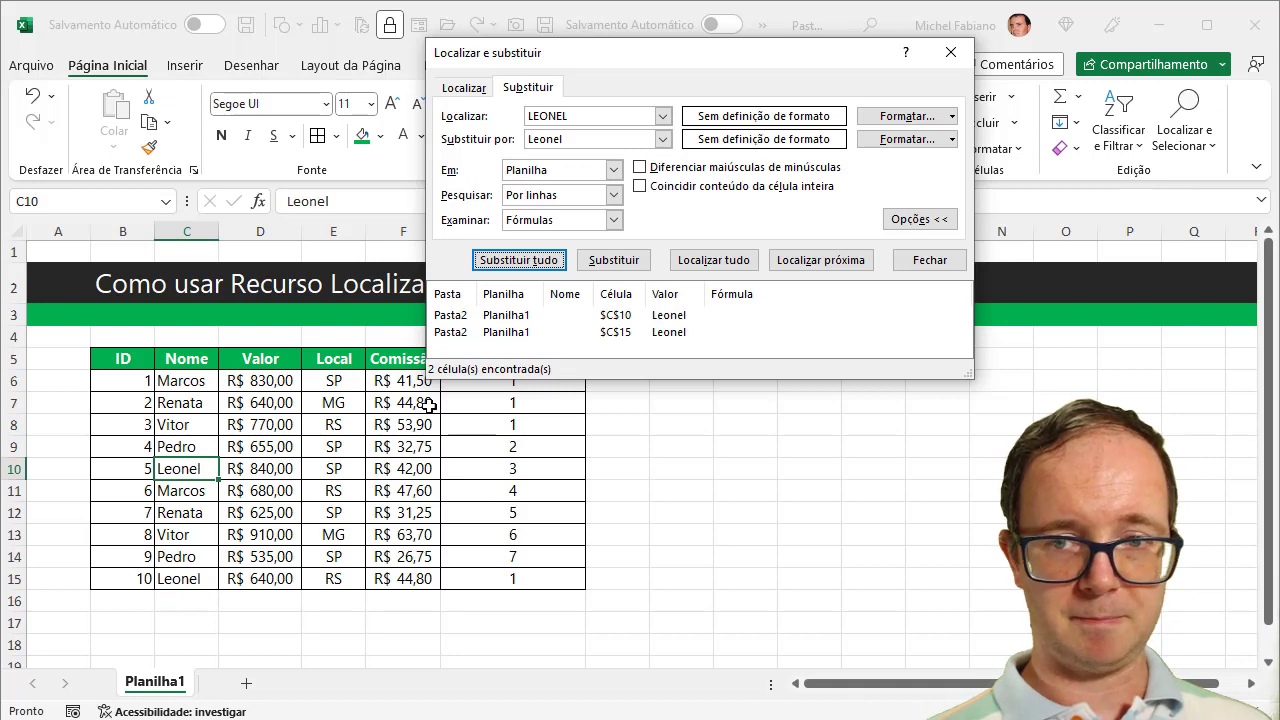
click(916, 266)
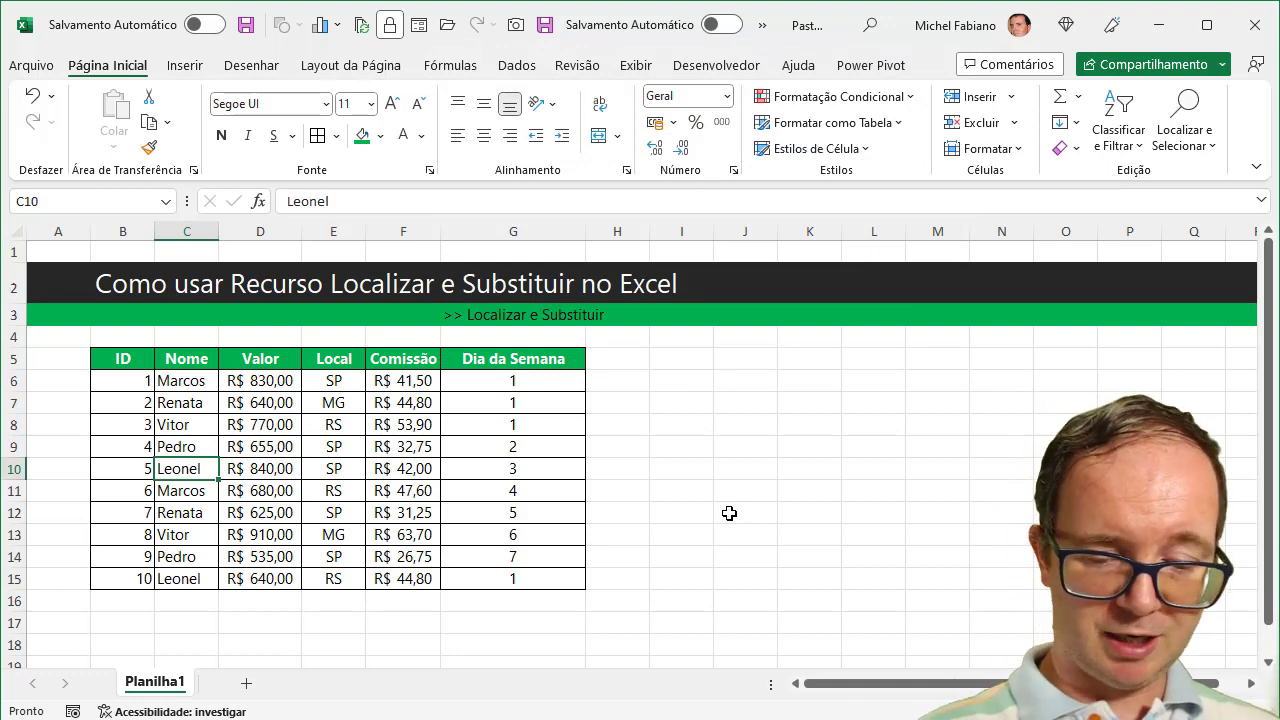
Step: Run Replace All again with 'Leonel' as the replacement (2 substitutions) and check C10
key(ctrl+l)
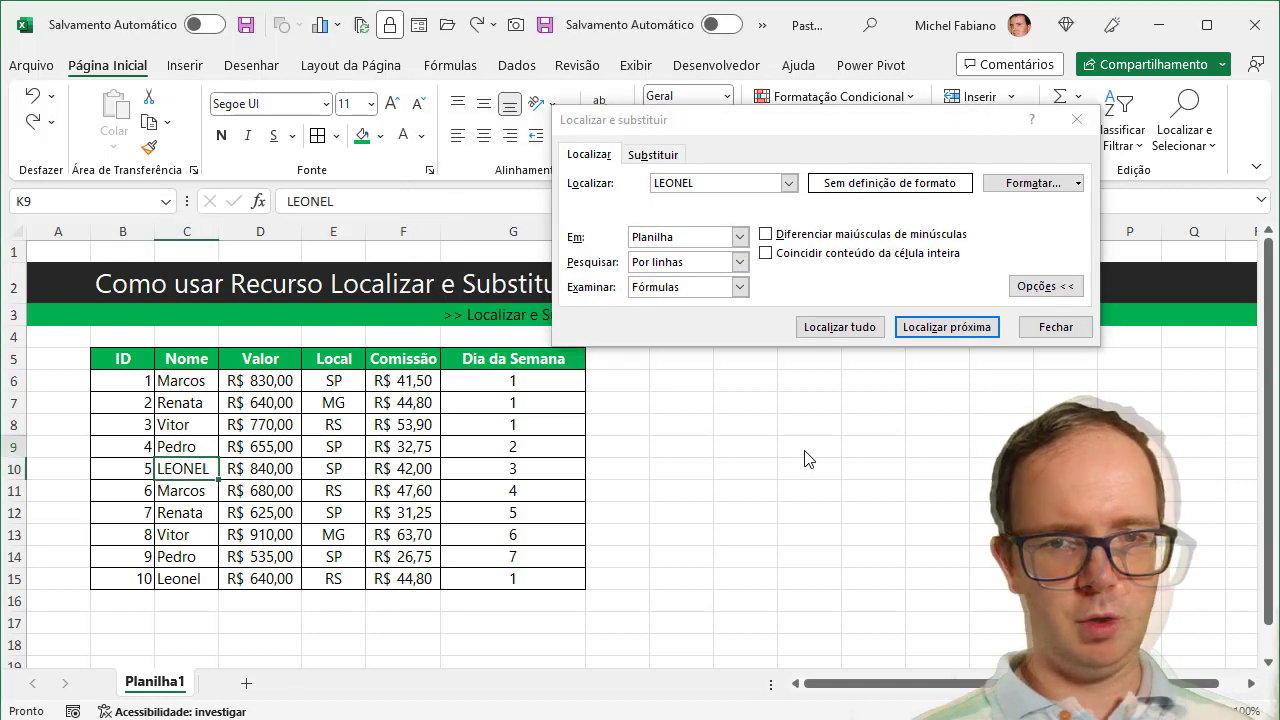
click(809, 446)
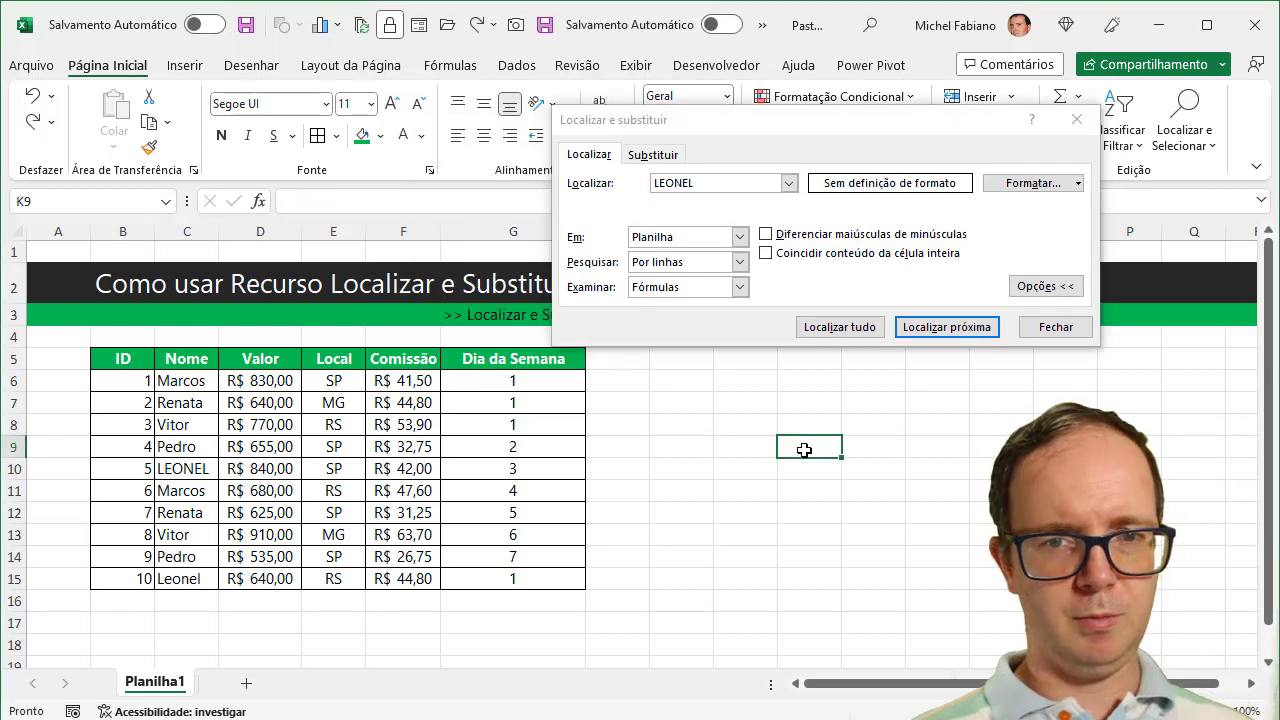
click(1049, 328)
key(ctrl+l)
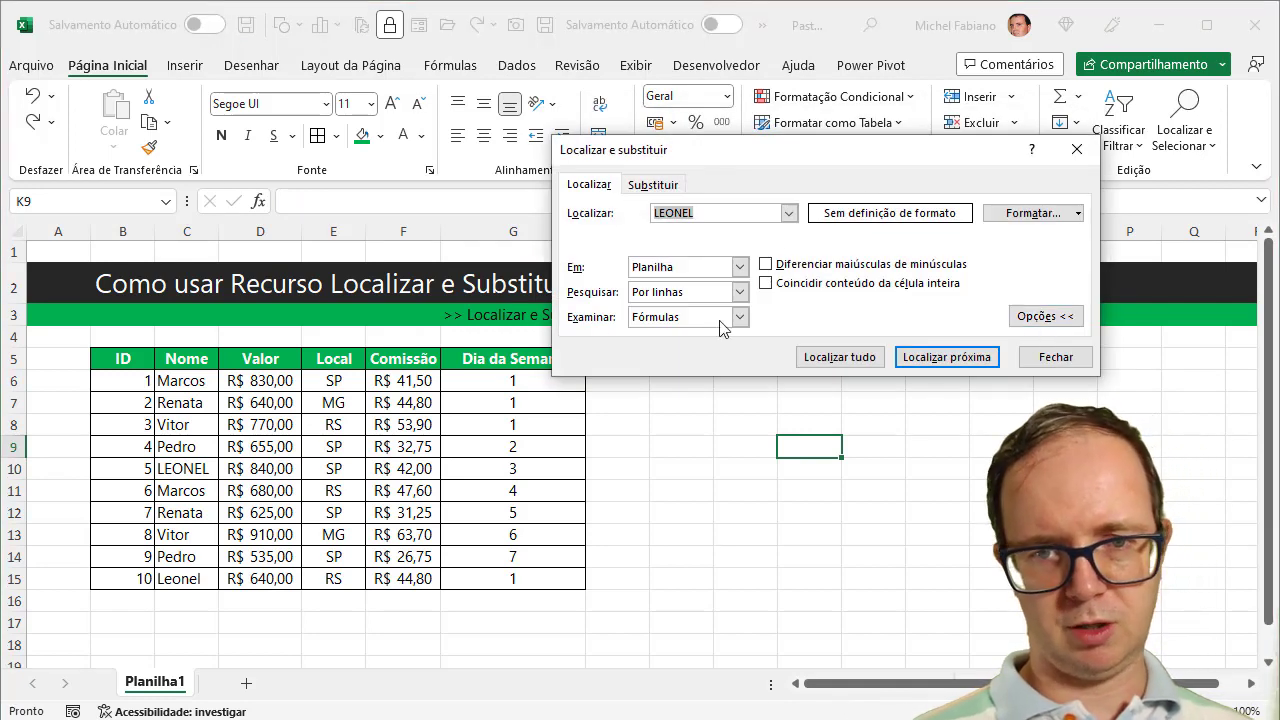
click(643, 186)
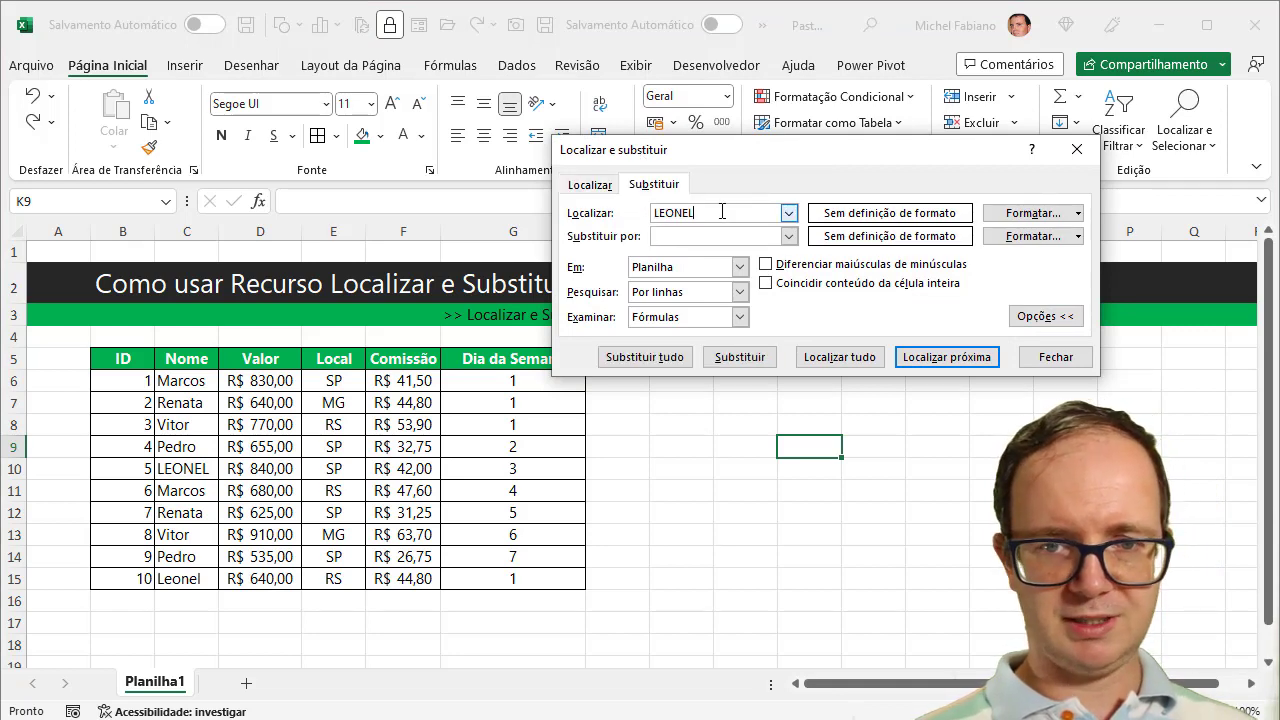
click(689, 237)
text(Leonel)
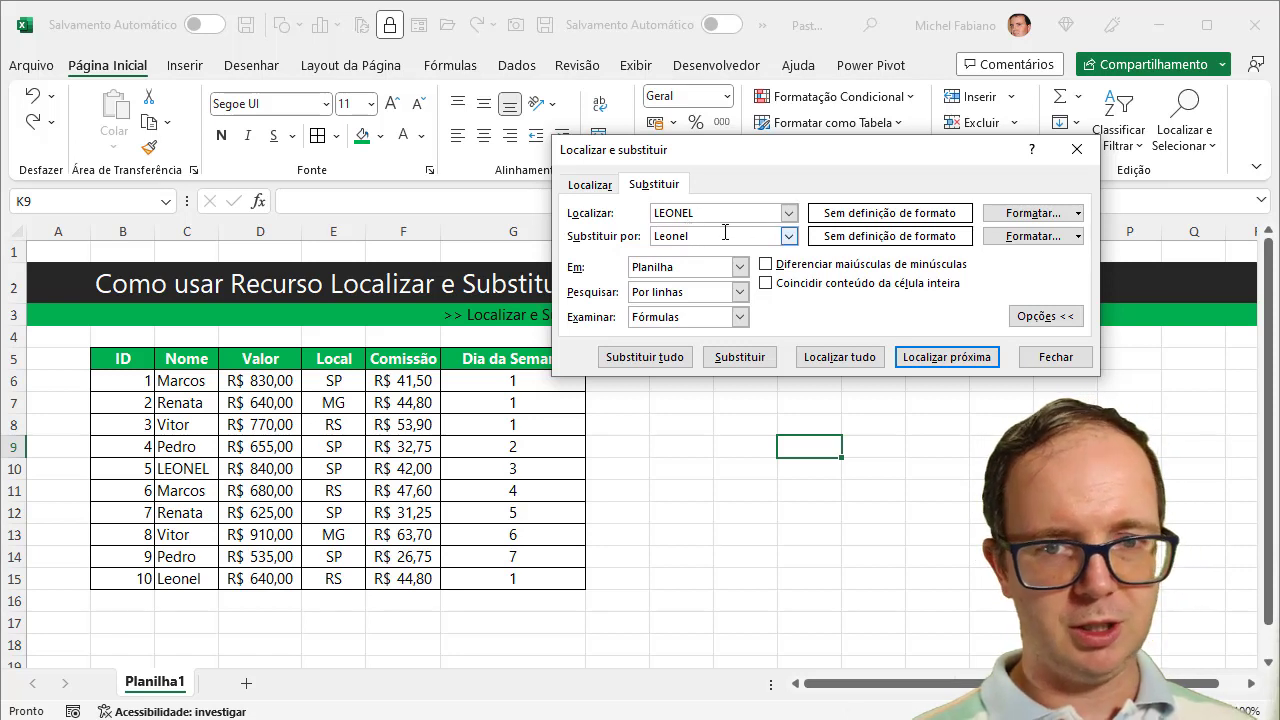
click(674, 359)
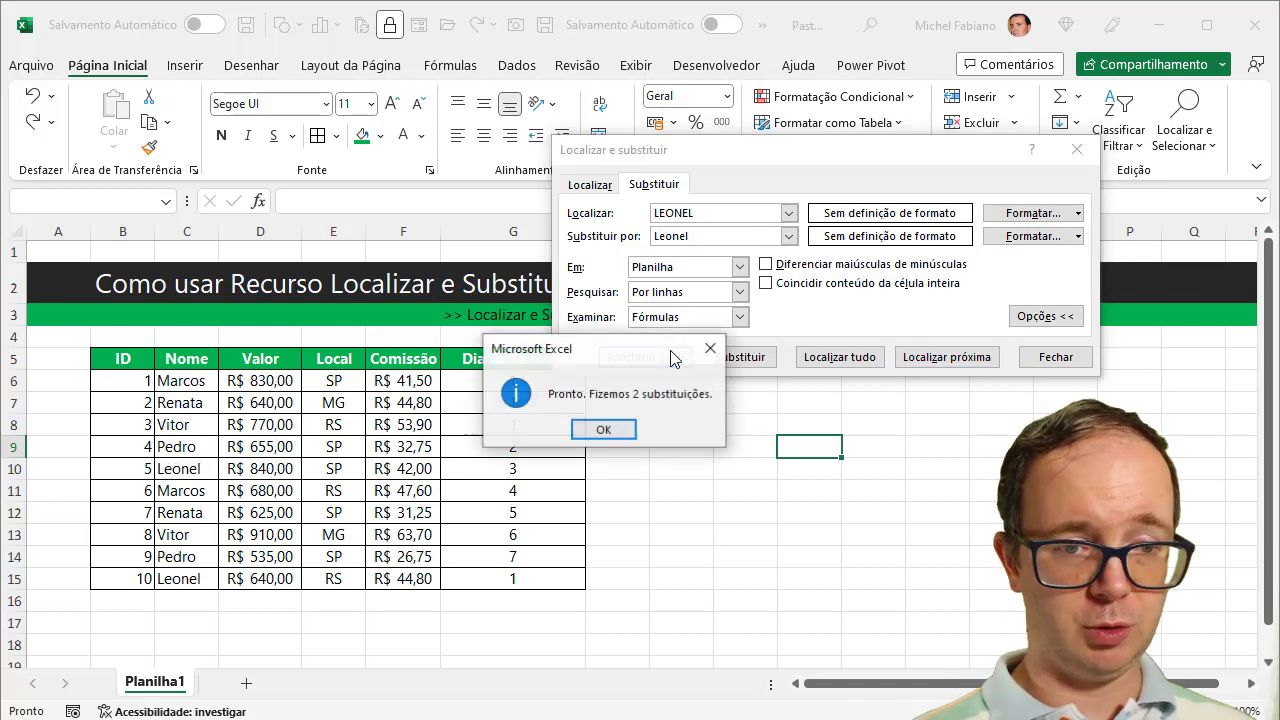
click(607, 430)
click(1061, 357)
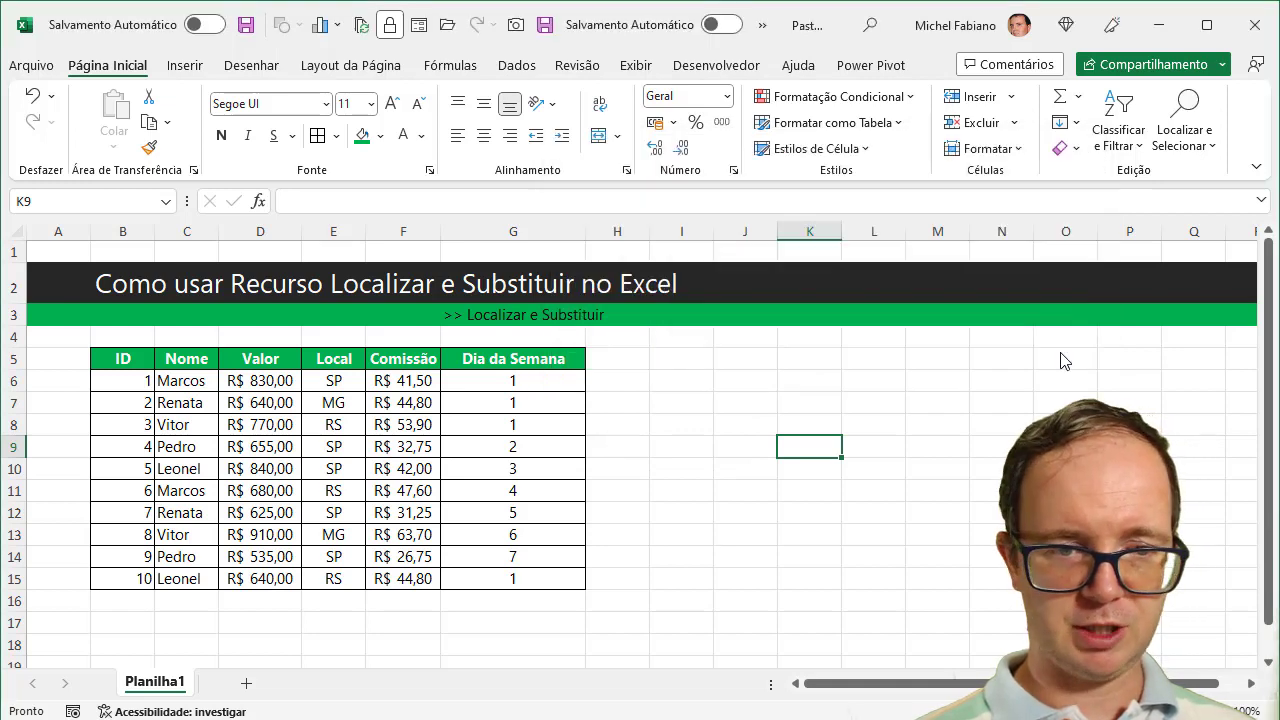
click(170, 468)
Step: Check C15, confirm the Replace scope stays on 'Planilha', and close the dialog
click(177, 578)
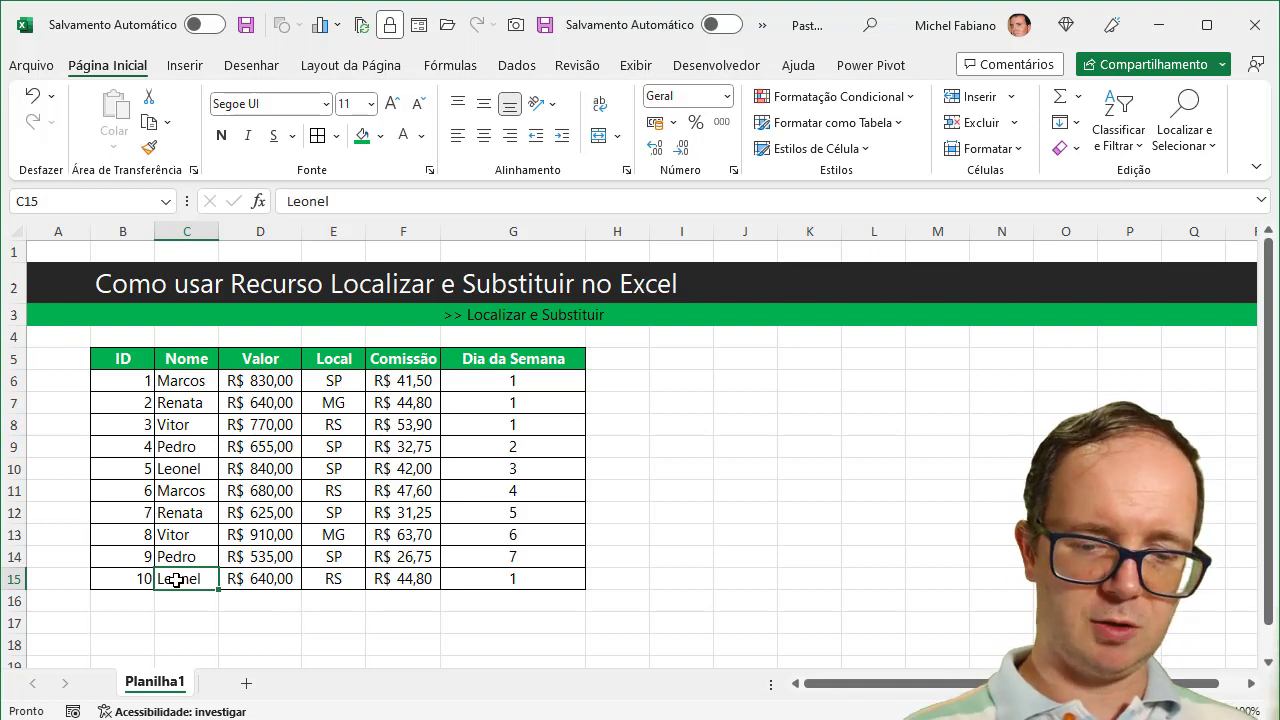
key(ctrl+l)
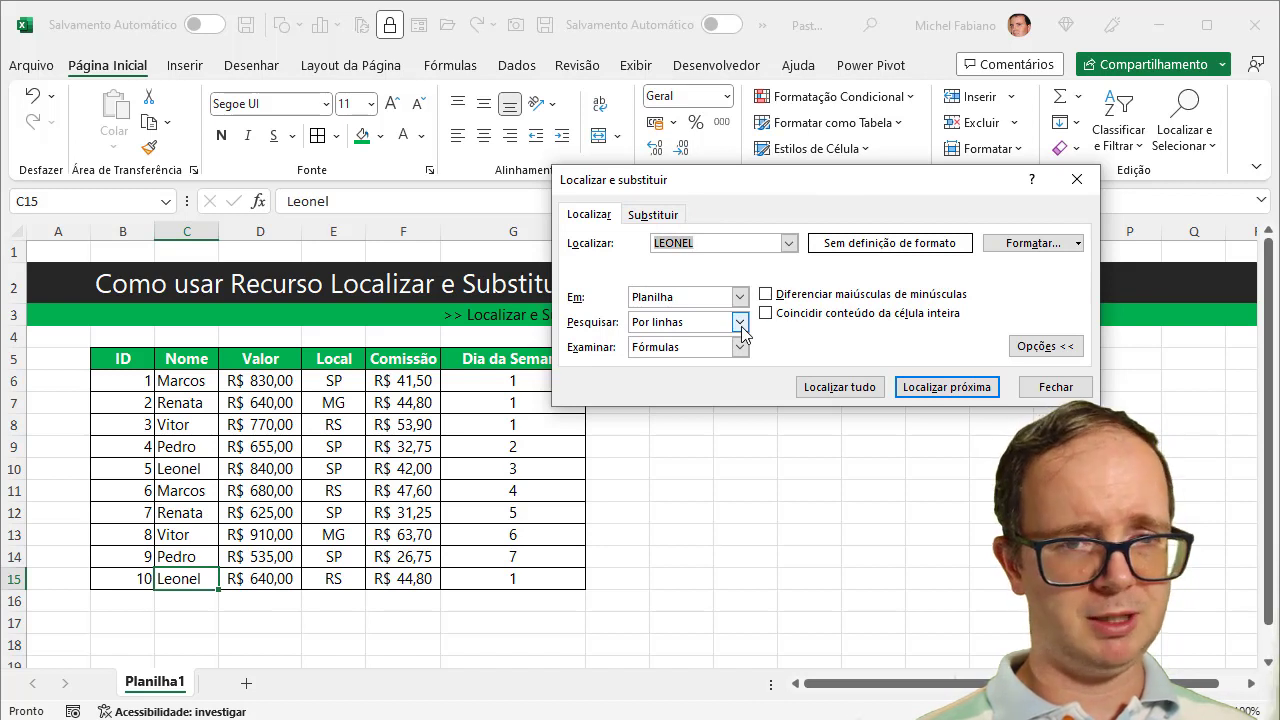
click(648, 216)
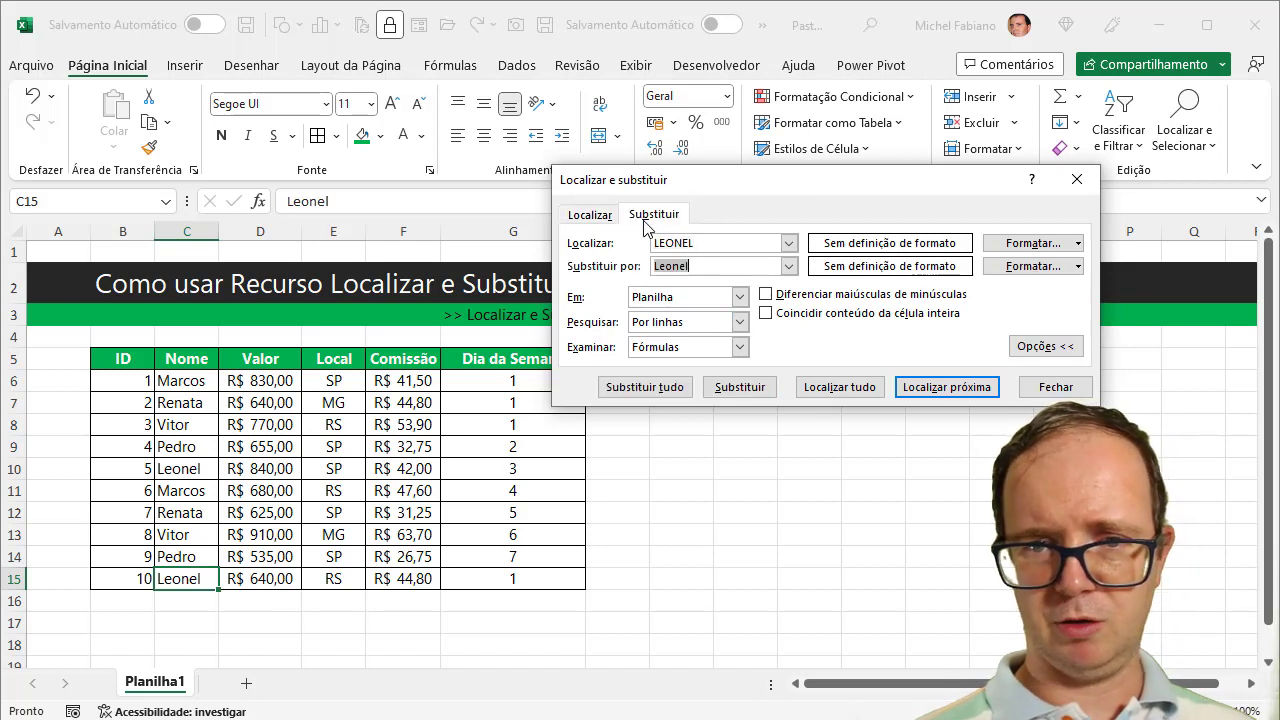
click(739, 298)
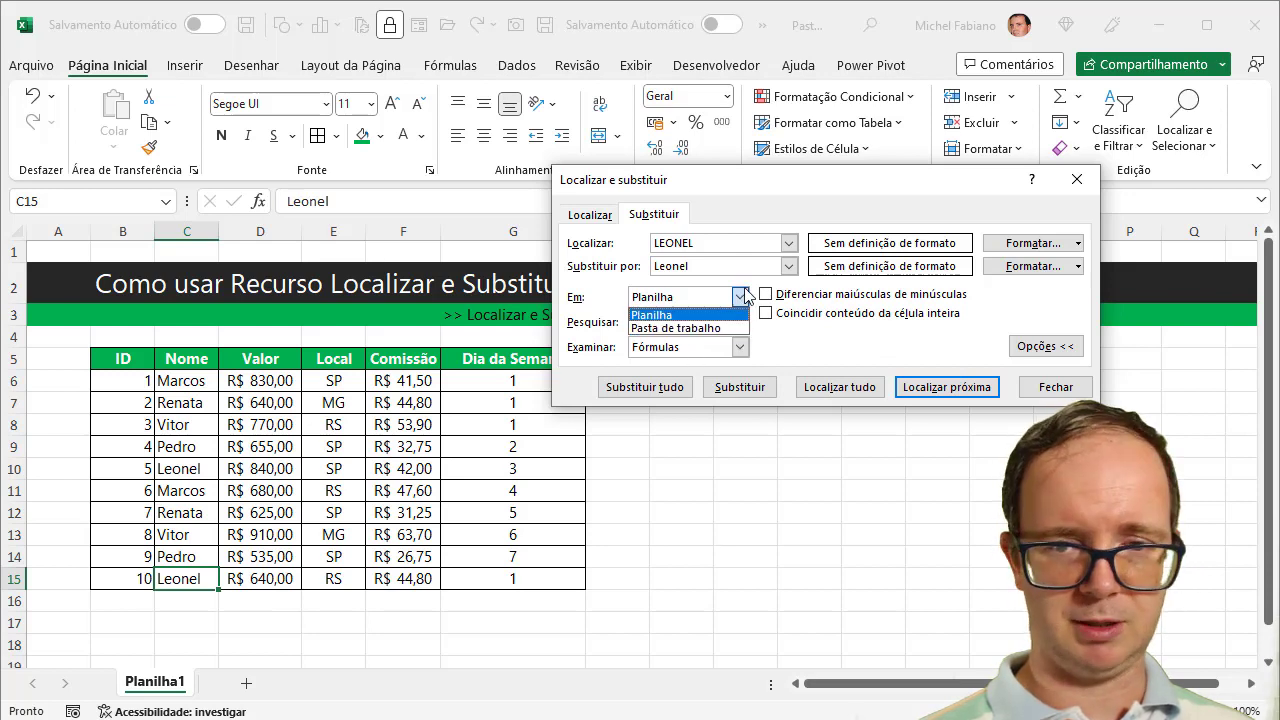
click(712, 314)
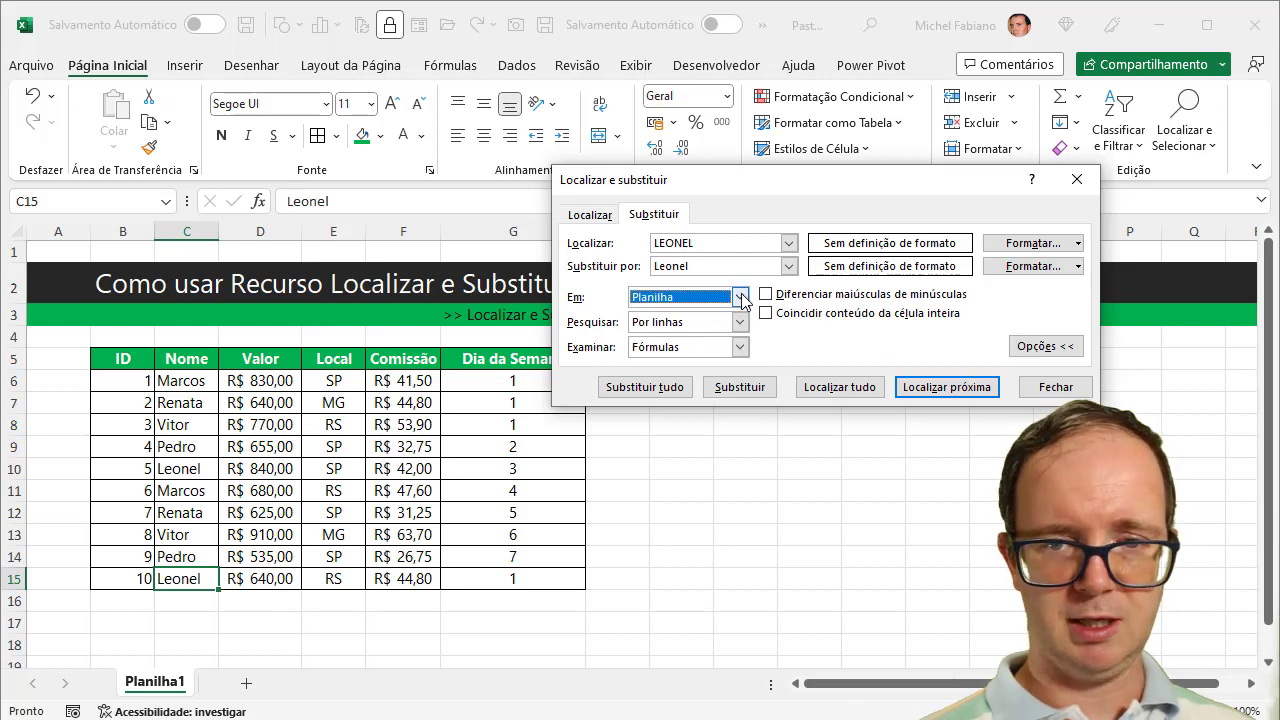
click(1047, 389)
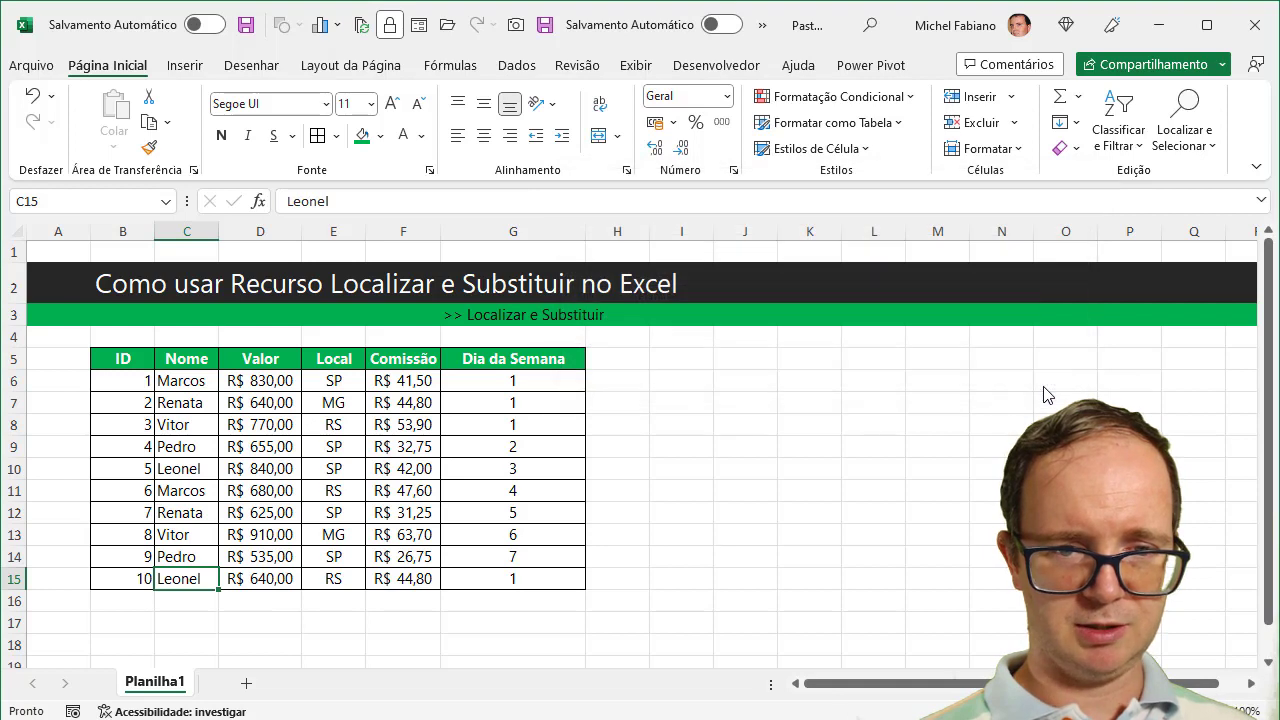
Step: Select the weekday numbers in G6:G15 of the Dia da Semana column
drag(537, 380, 541, 578)
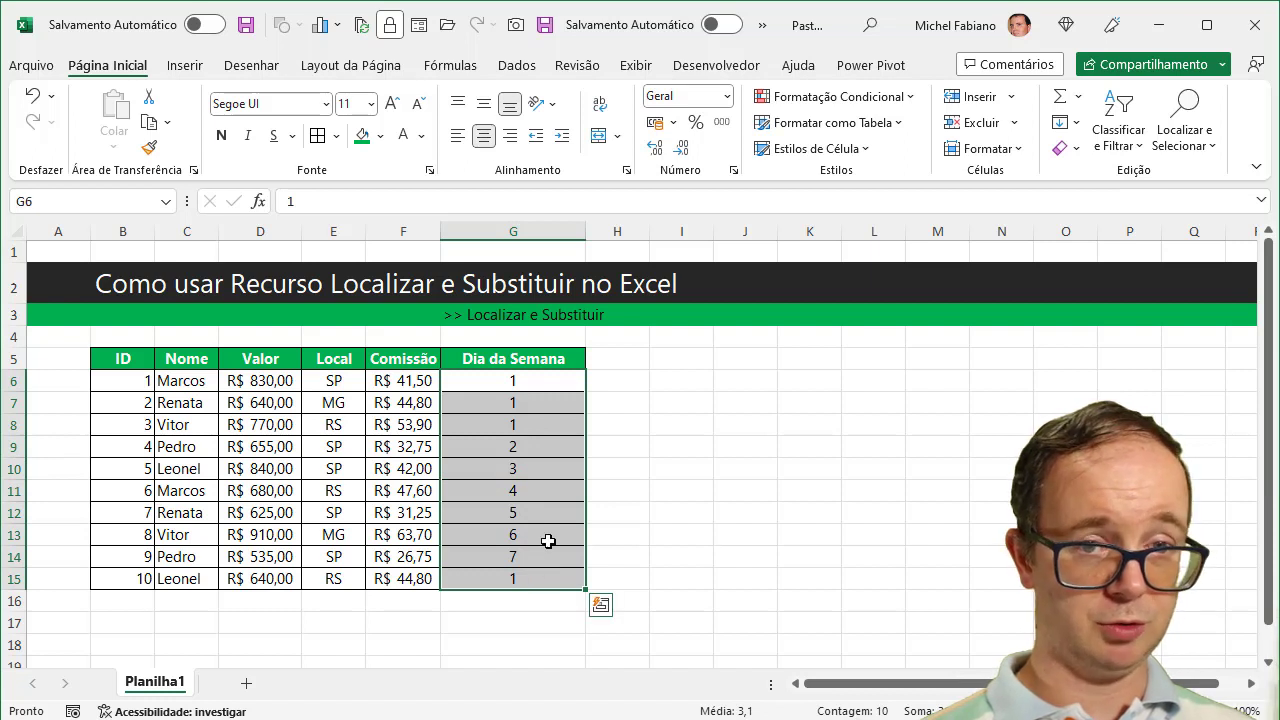
drag(555, 380, 550, 577)
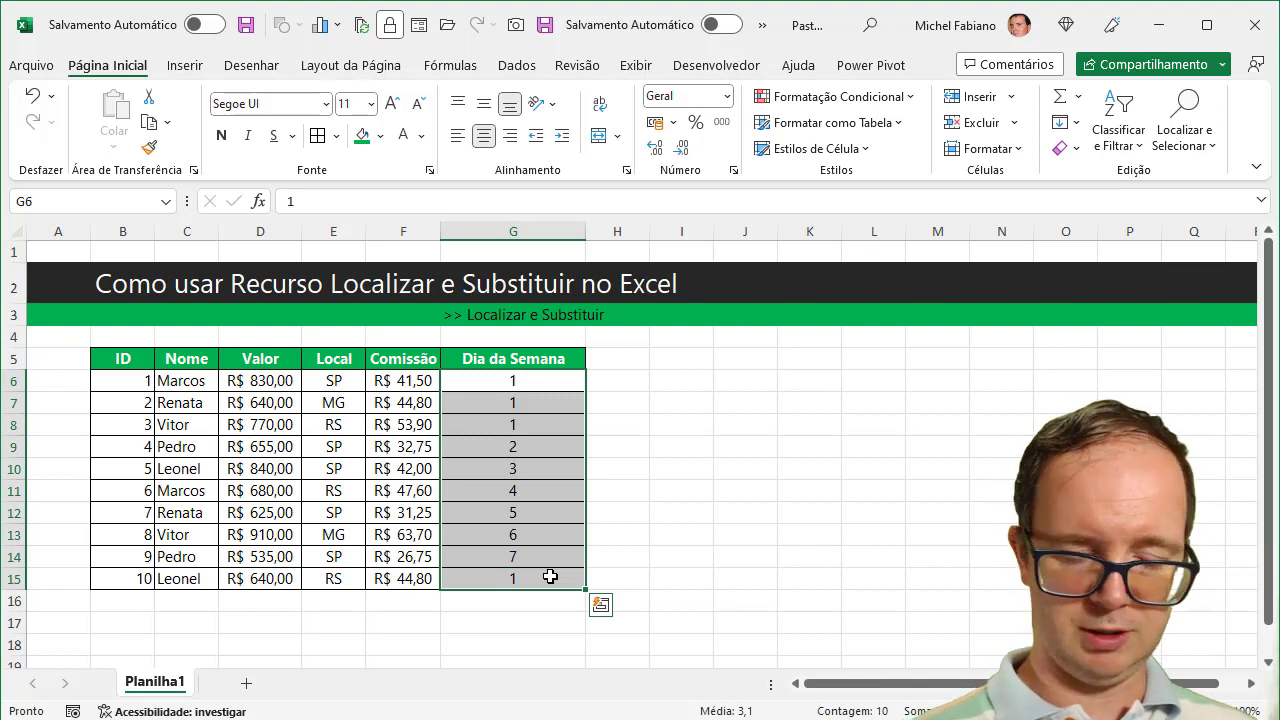
Step: In Replace, change every 1 in G6:G15 to Seg (four replacements)
key(ctrl+l)
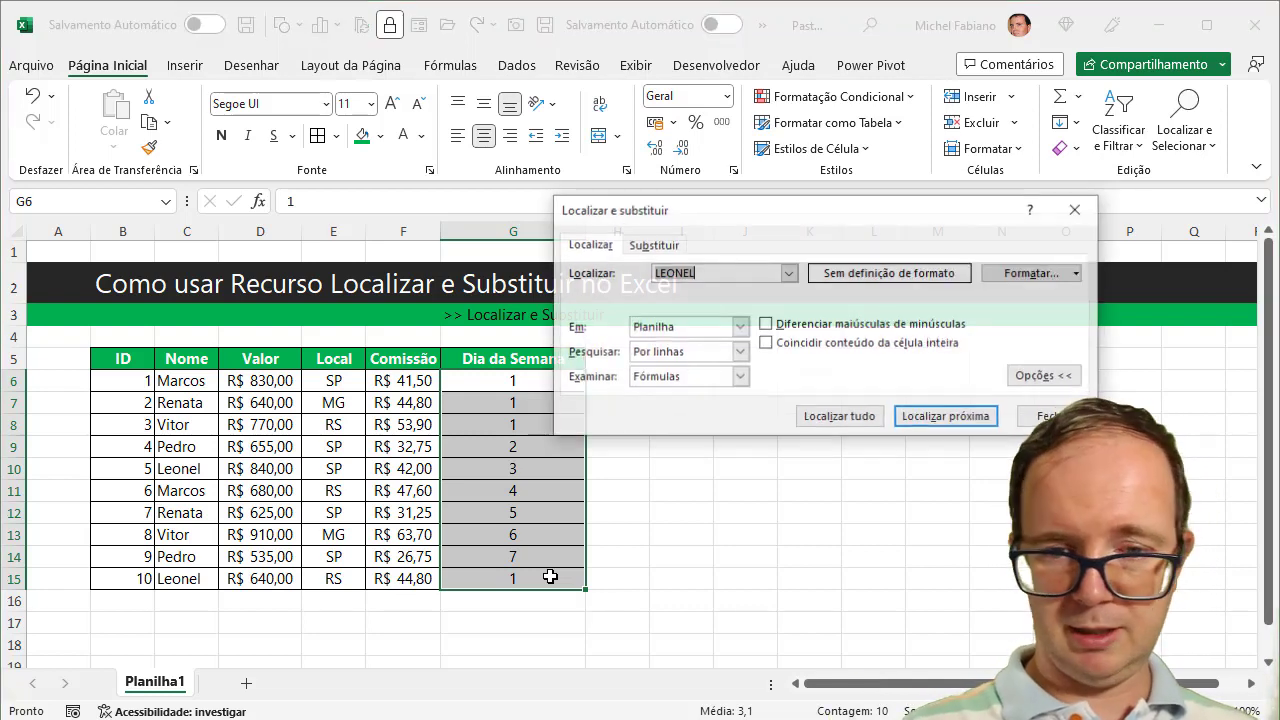
click(660, 245)
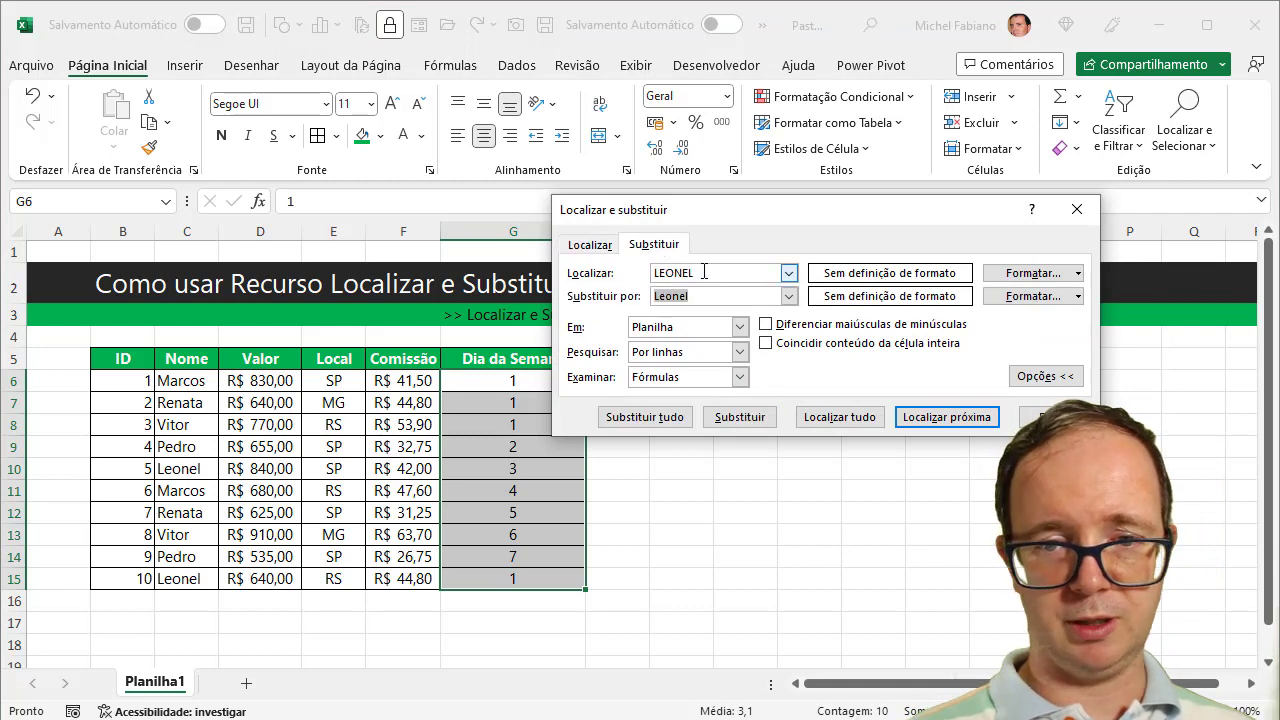
click(704, 271)
double_click(690, 272)
text(1)
key(Tab)
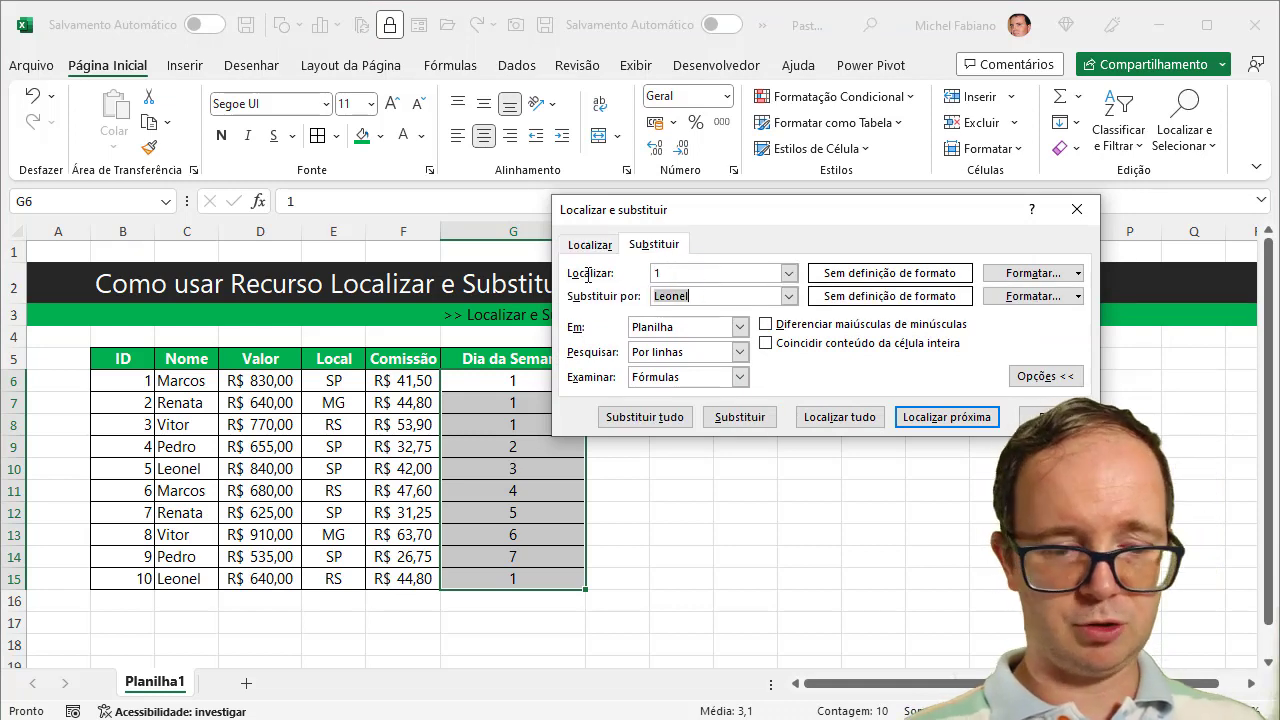
text(Seg)
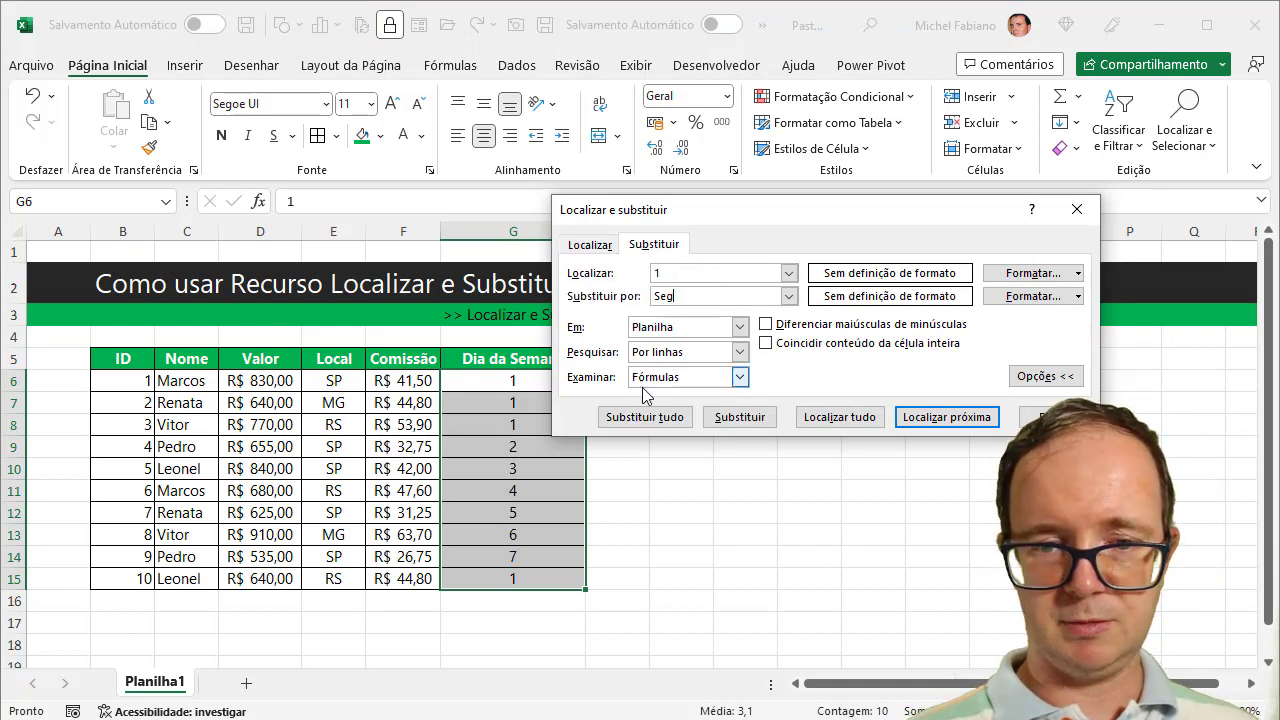
click(655, 418)
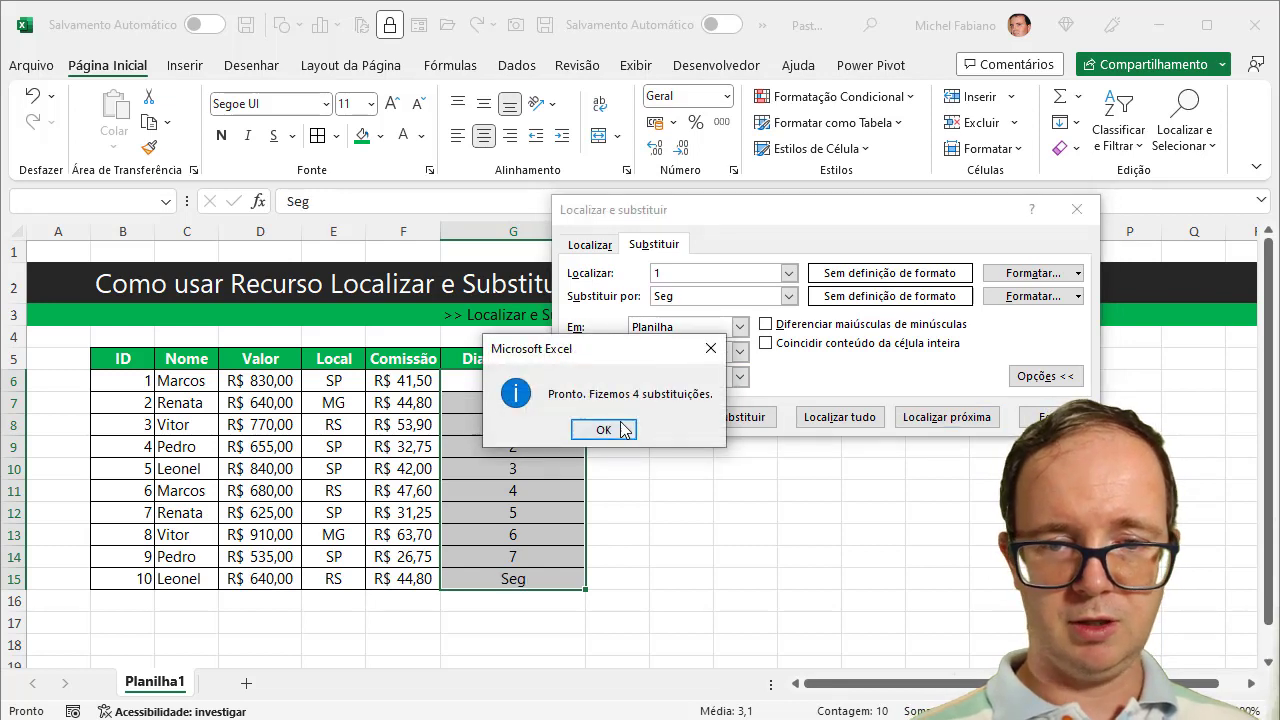
click(600, 429)
Step: Replace 2 with Ter and 3 with Qua in the weekday column
double_click(679, 271)
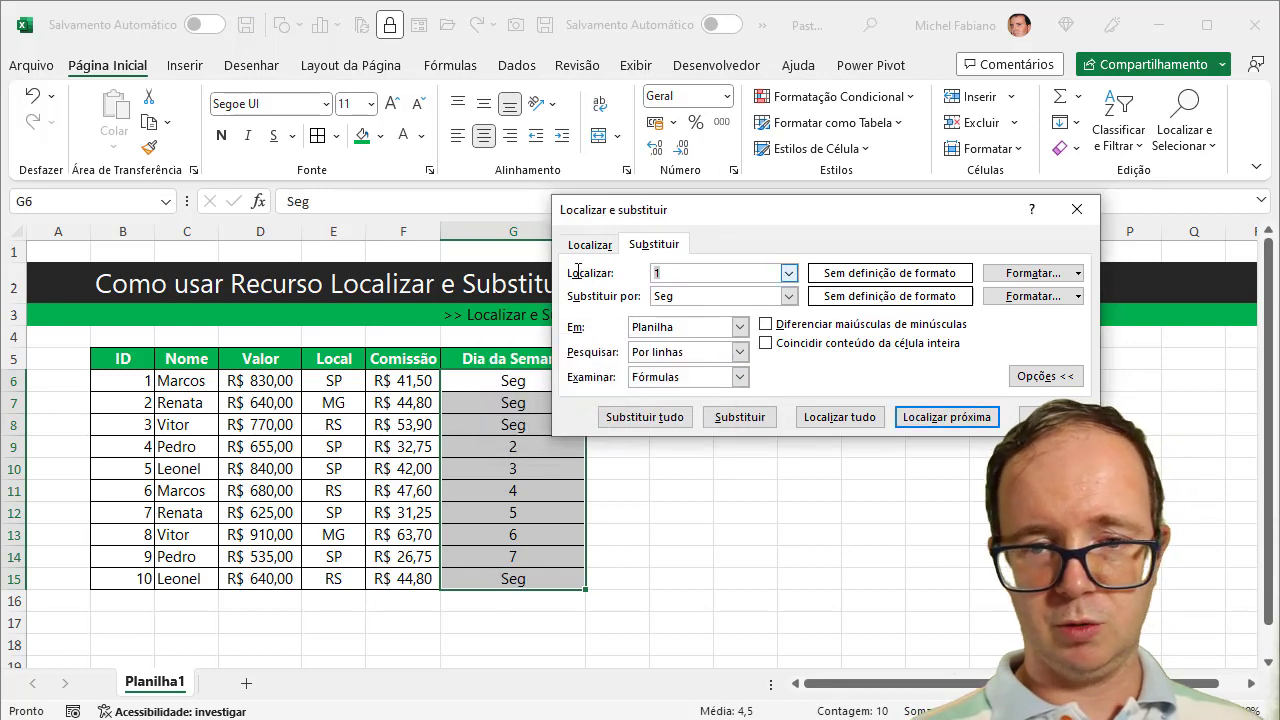
text(2)
key(Tab)
text(T)
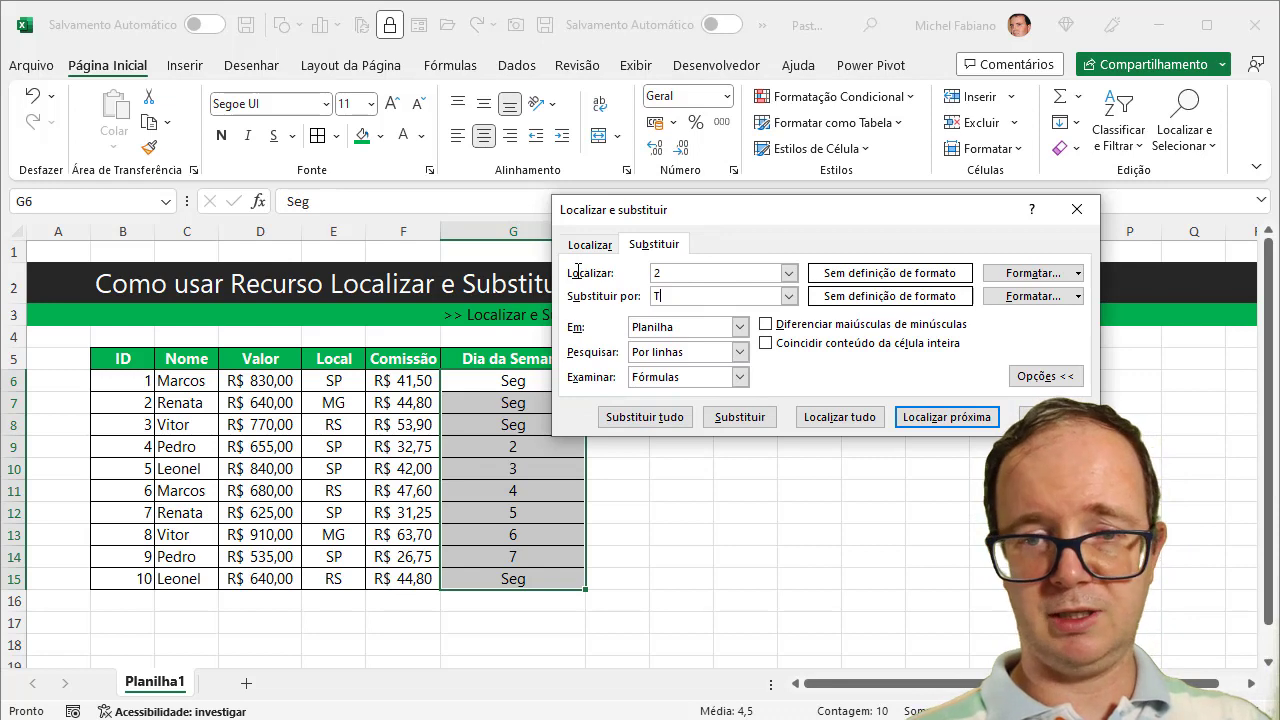
text(er)
click(645, 416)
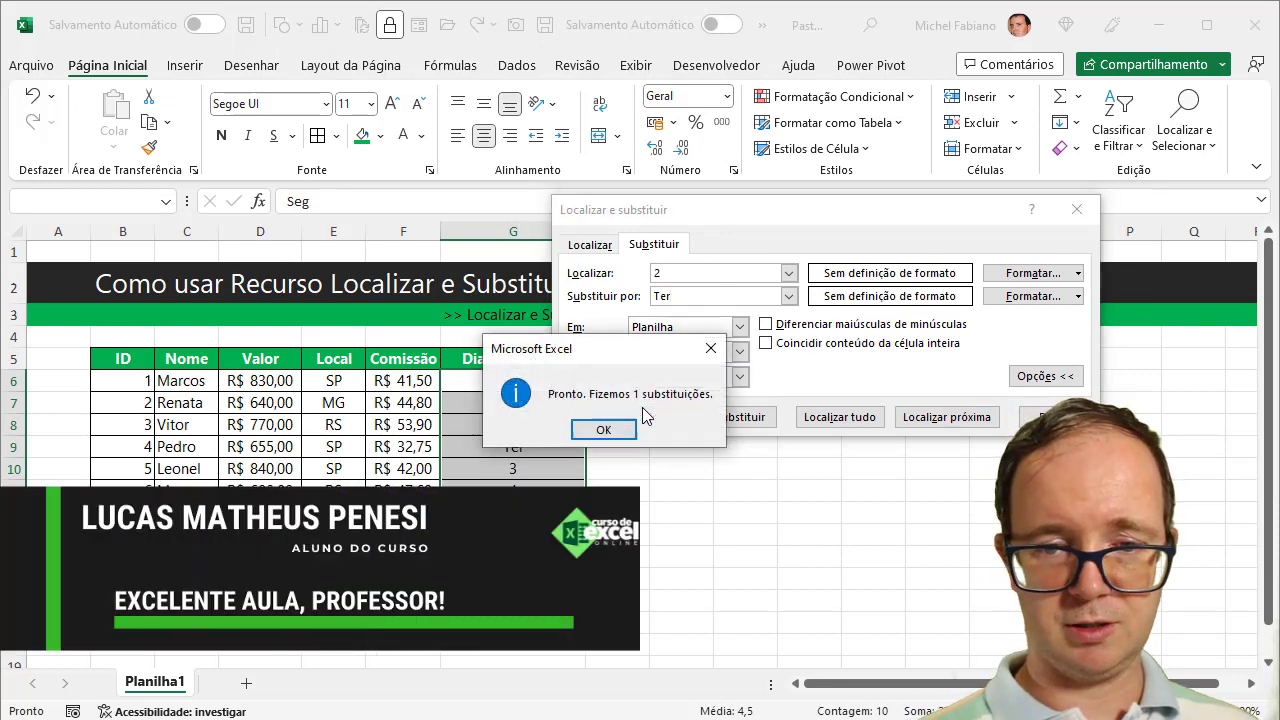
click(604, 429)
double_click(678, 273)
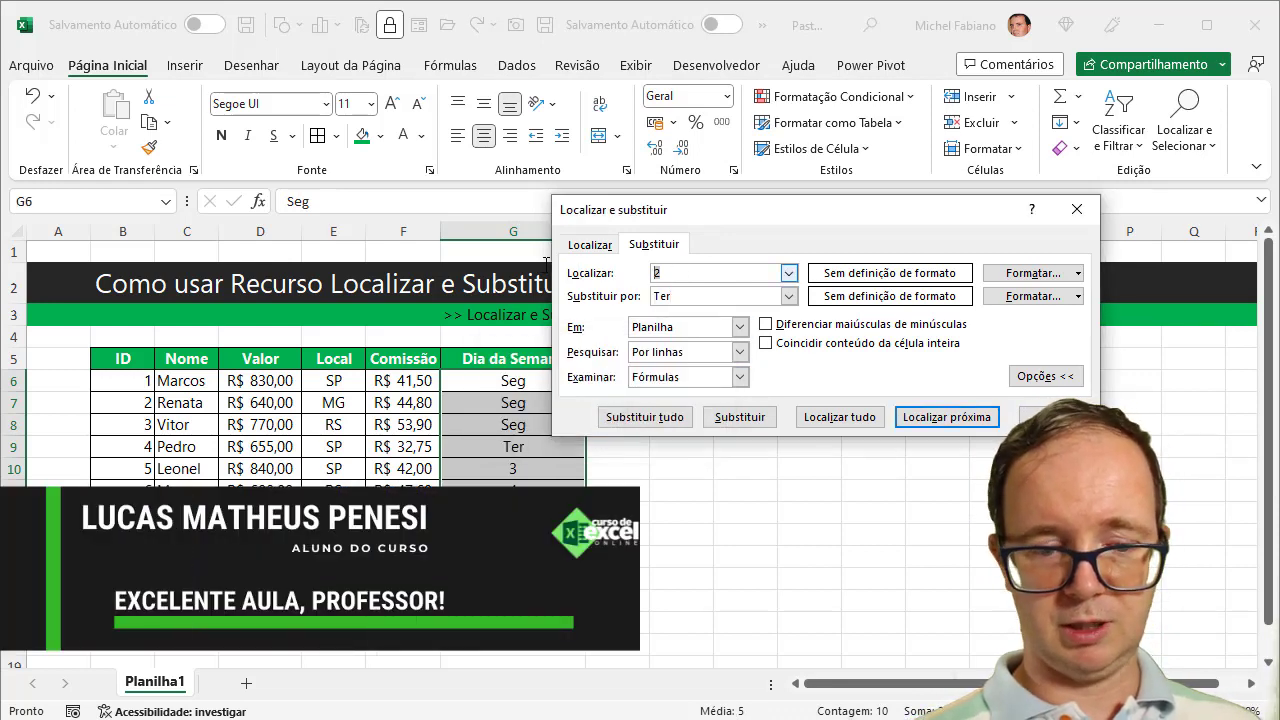
text(3)
key(Tab)
text(Qu)
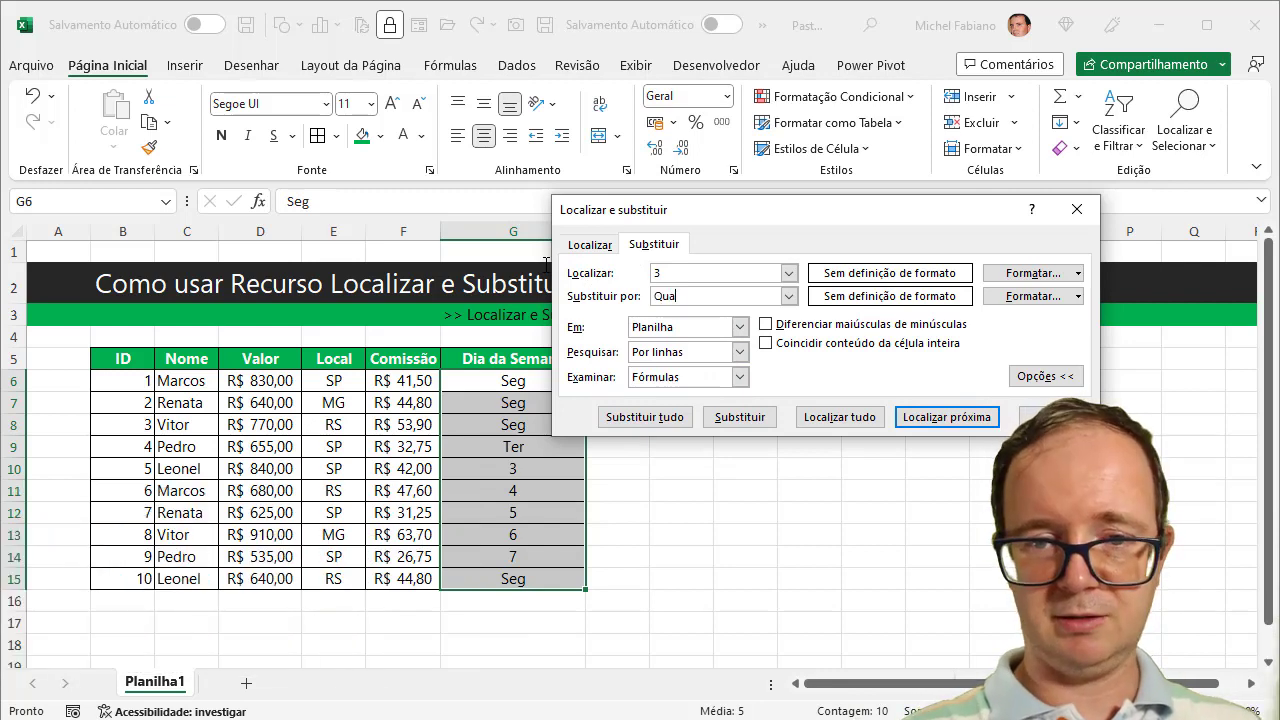
click(660, 418)
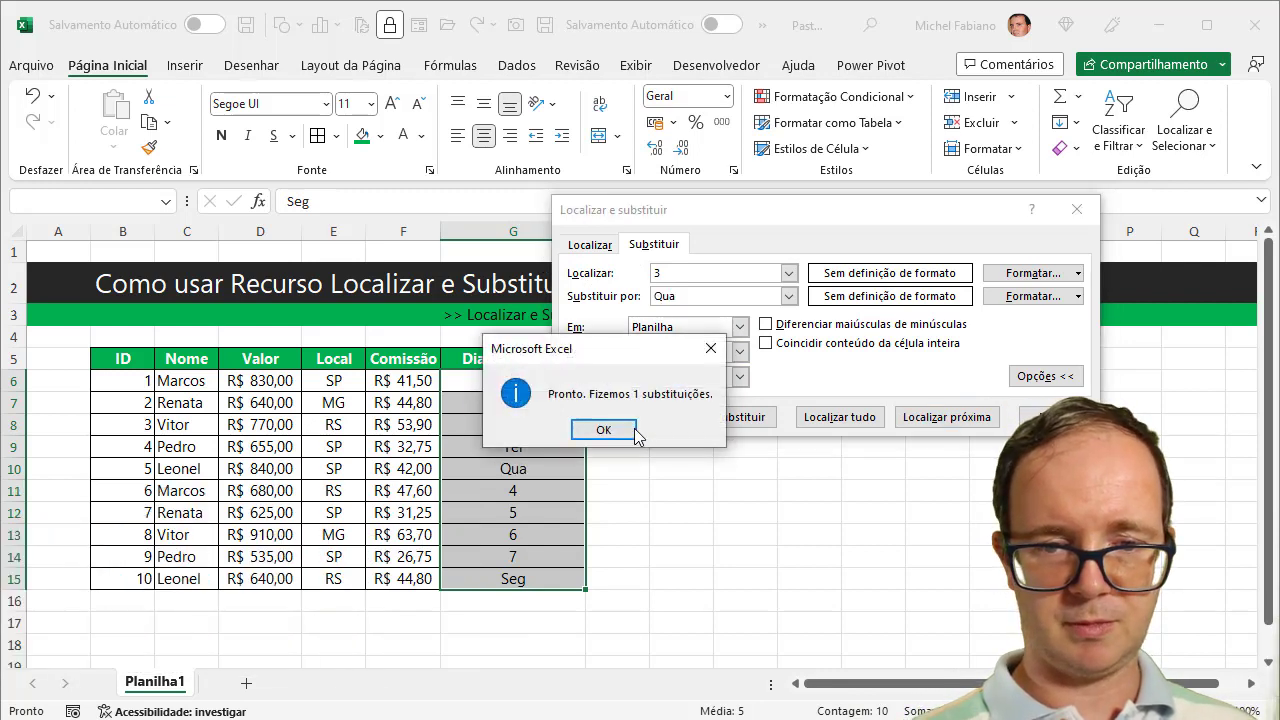
click(634, 432)
Step: Replace 4 with Qui, 5 with Sex and 6 with Sáb
click(694, 273)
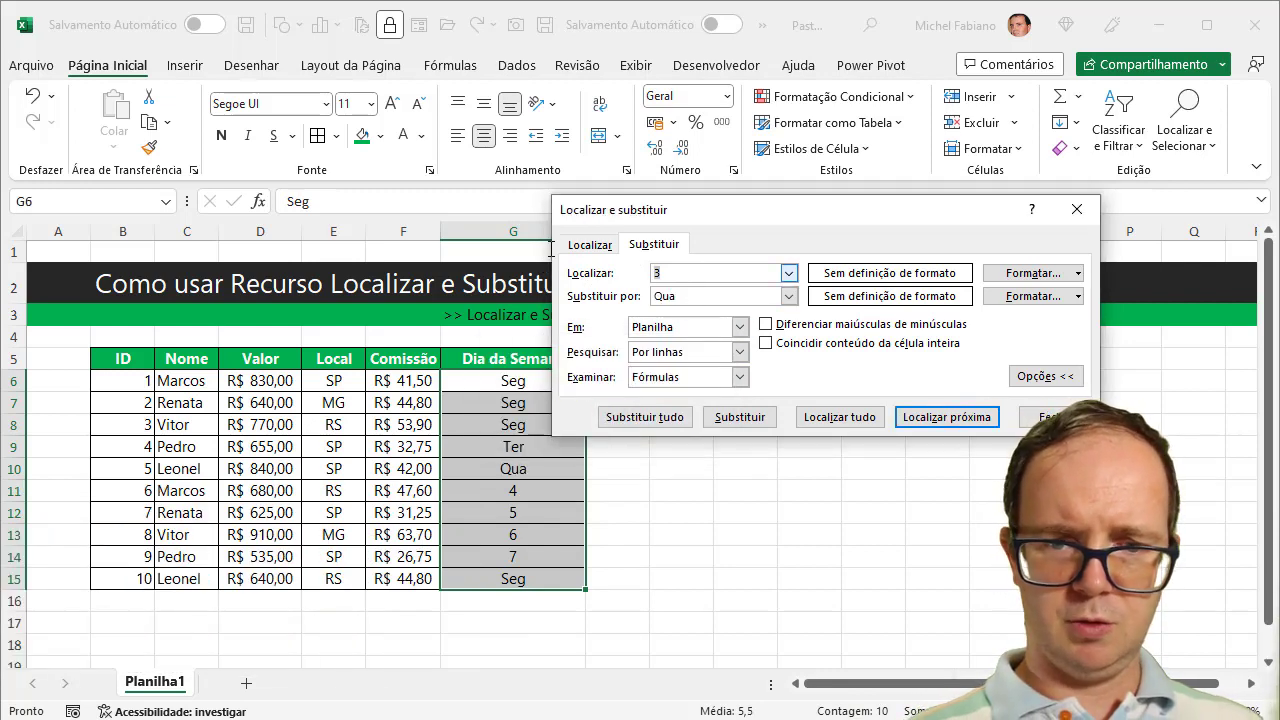
text(4)
key(BackSpace)
key(BackSpace)
text(i)
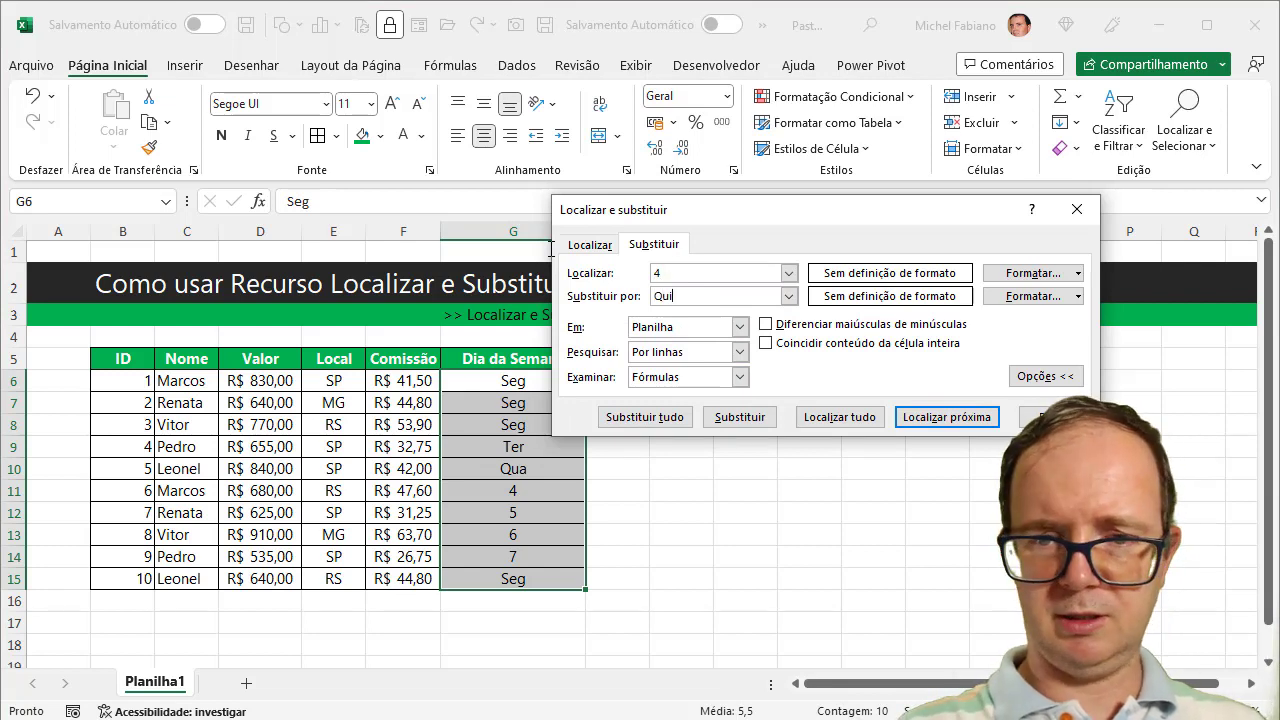
click(660, 418)
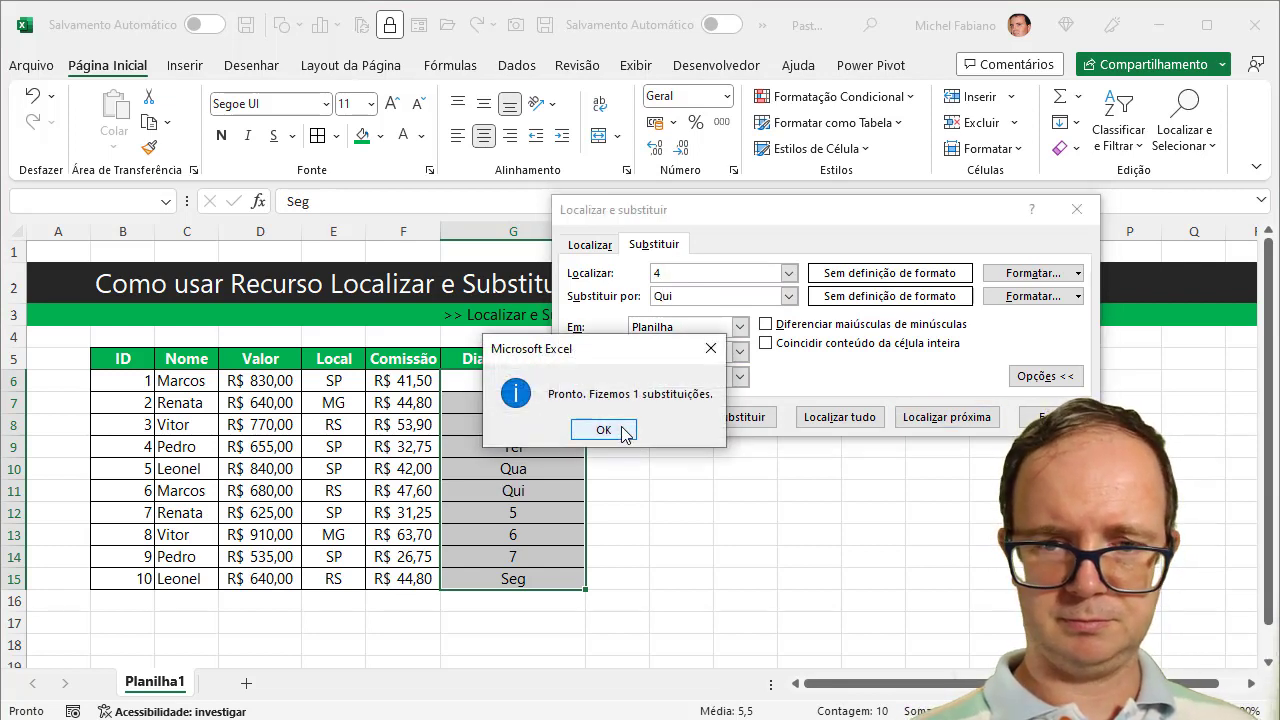
click(615, 429)
double_click(689, 273)
text(5)
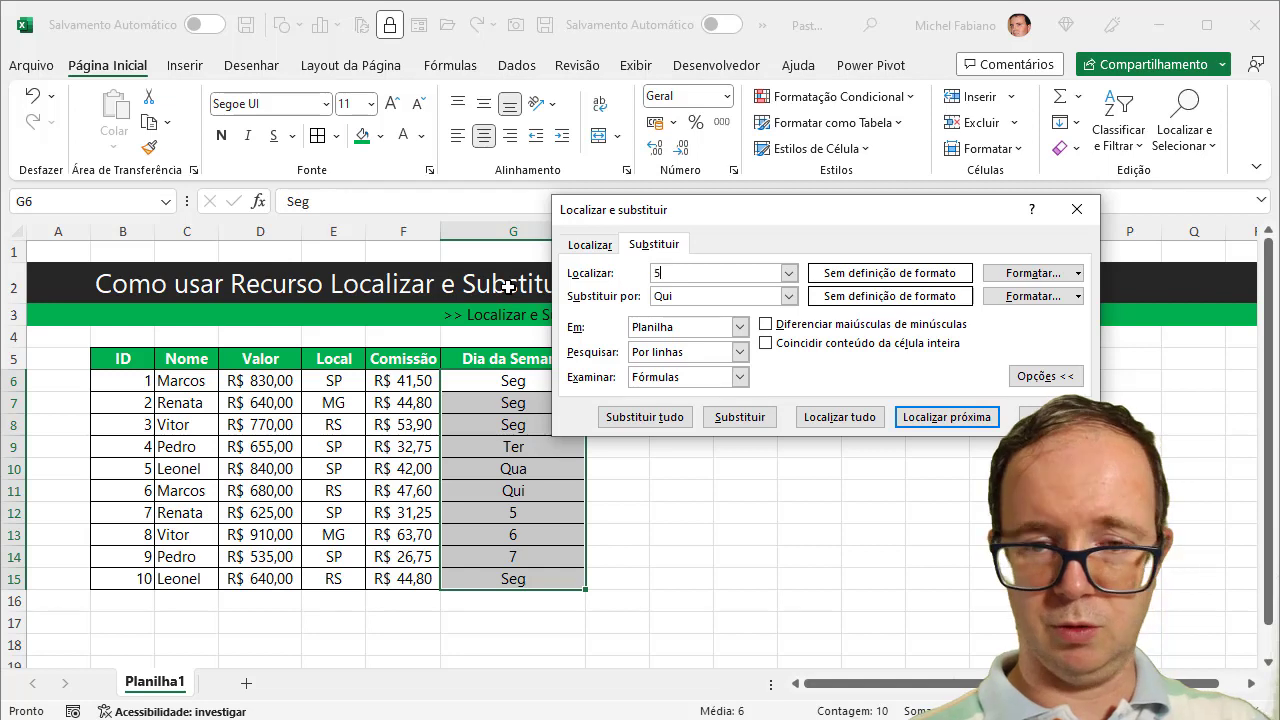
key(Tab)
text(Sex)
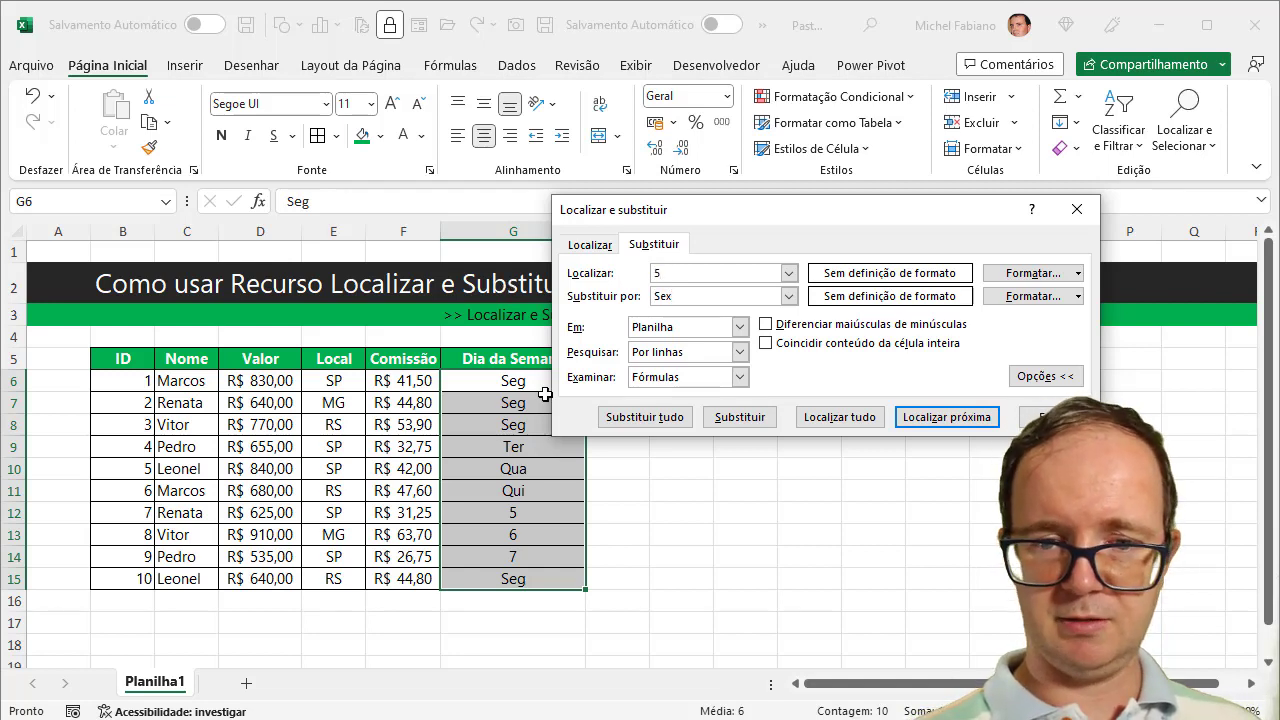
click(668, 418)
click(605, 428)
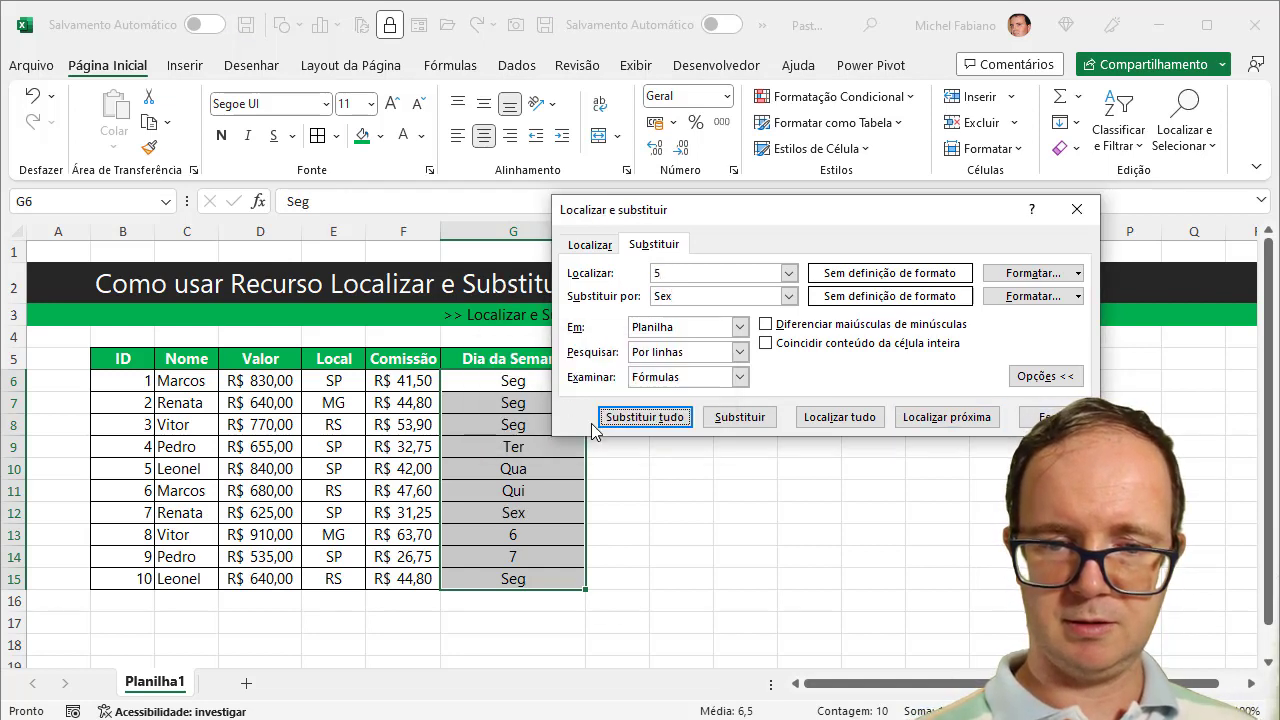
double_click(684, 276)
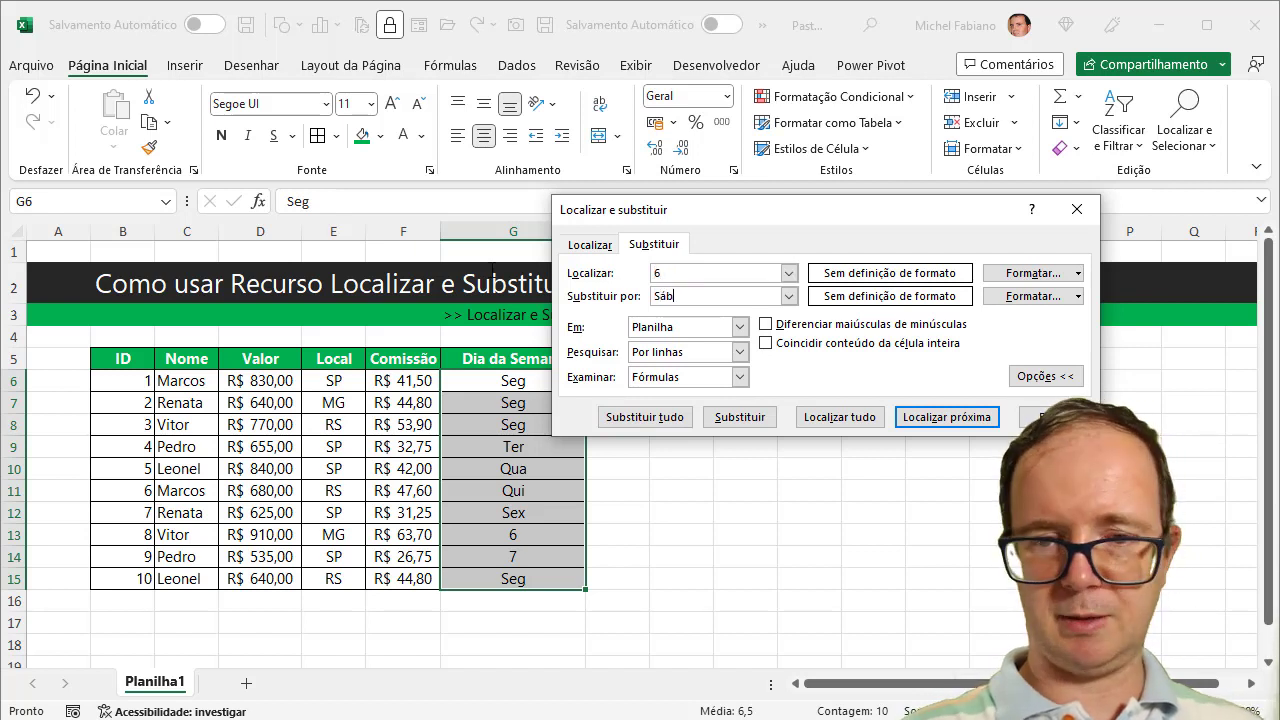
click(670, 420)
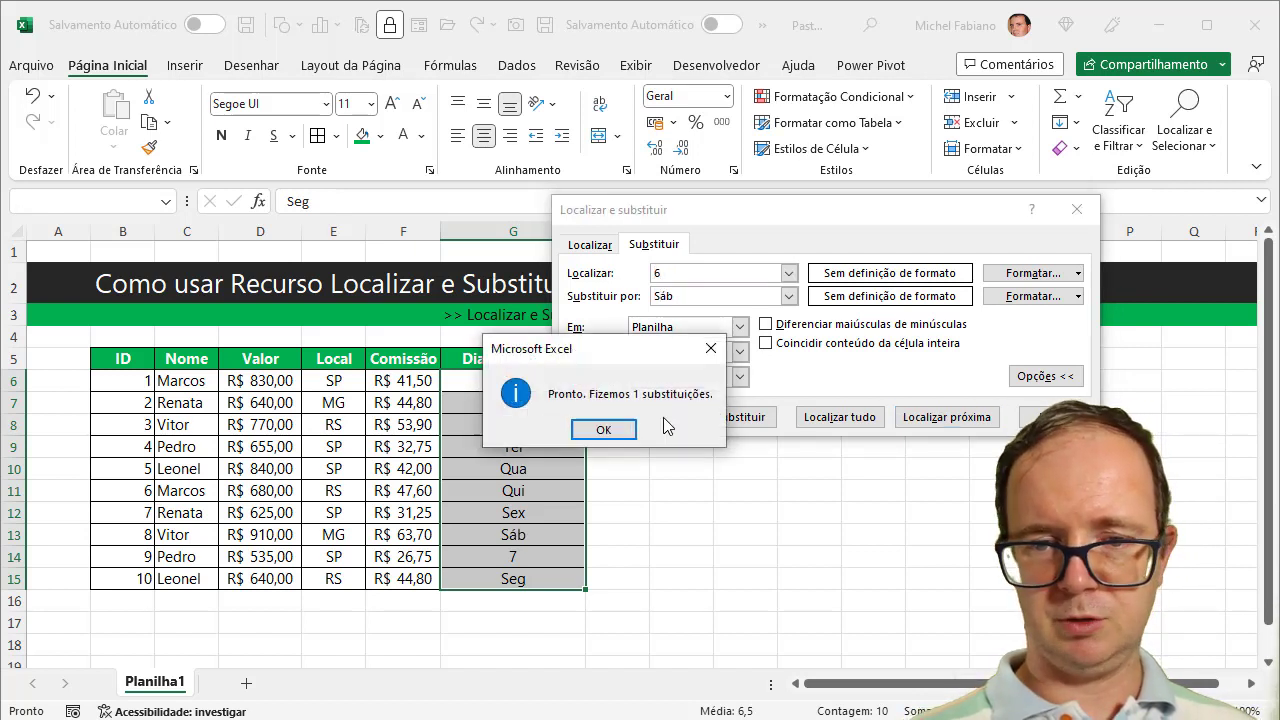
click(605, 428)
Step: Correct the mistyped 67 search value, replace 7 with Dom, and close the dialog
click(686, 272)
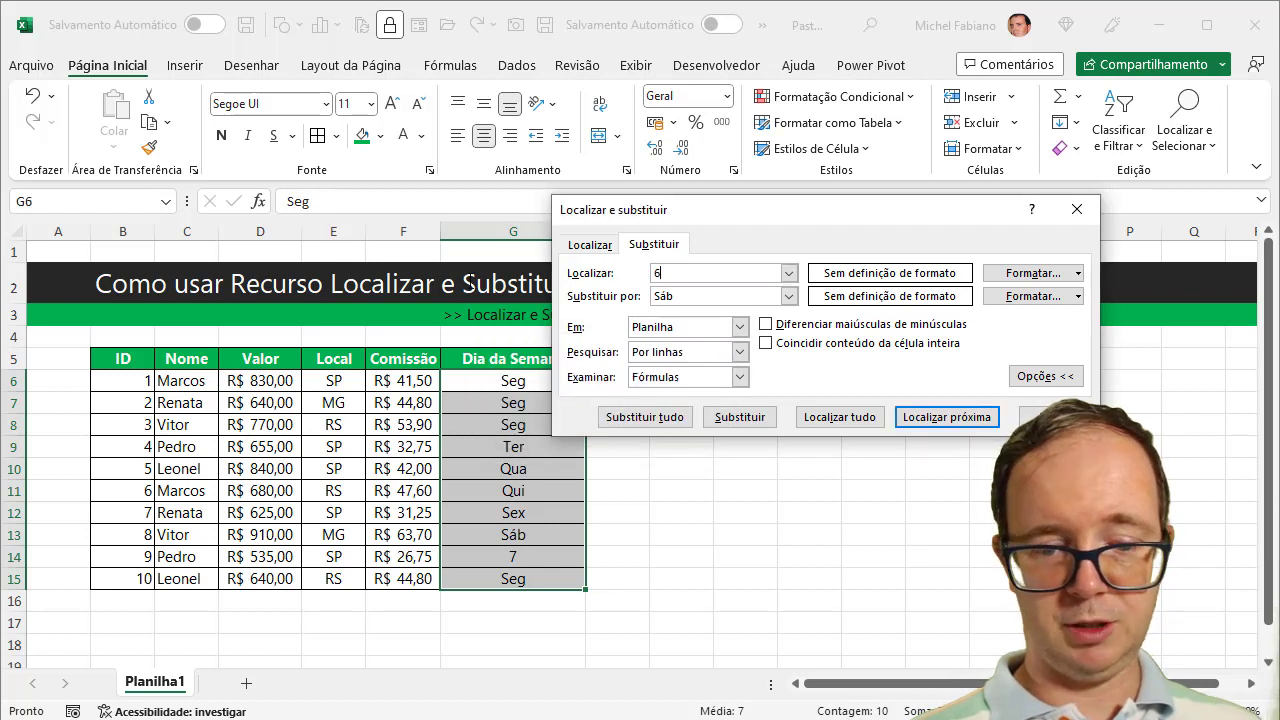
text(7)
key(Tab)
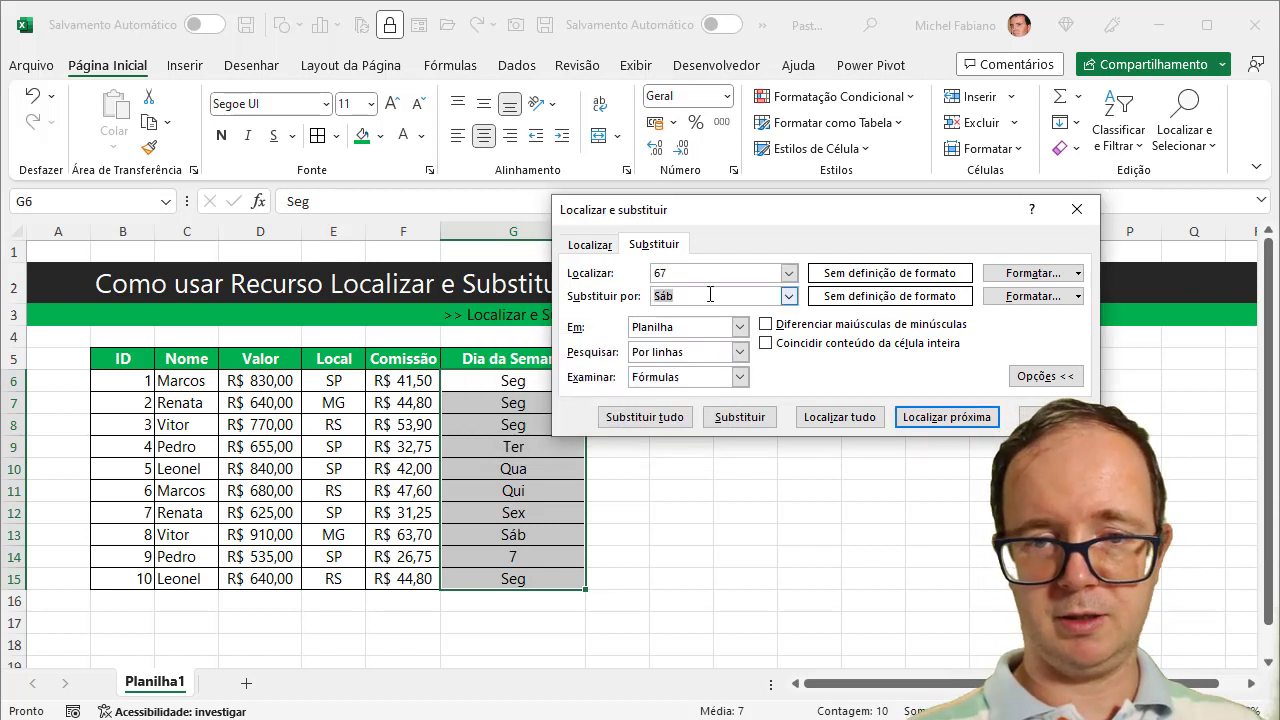
double_click(708, 273)
text(7)
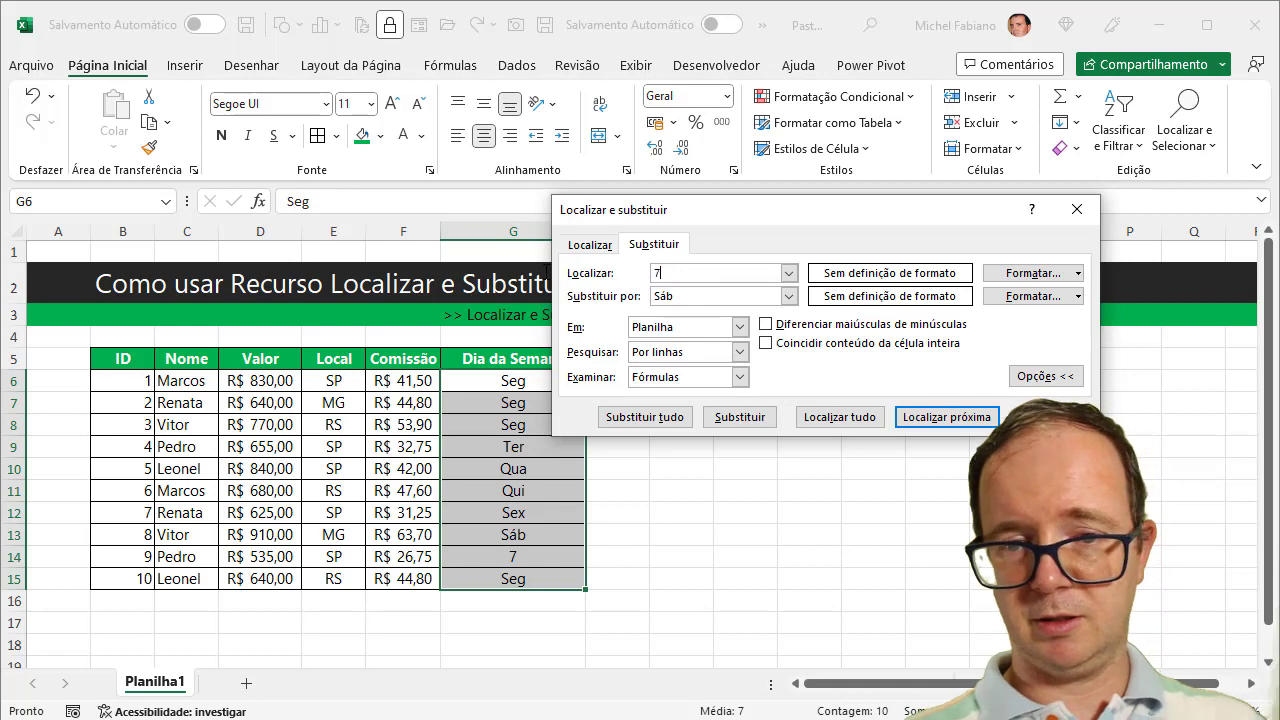
key(Tab)
text(Dom)
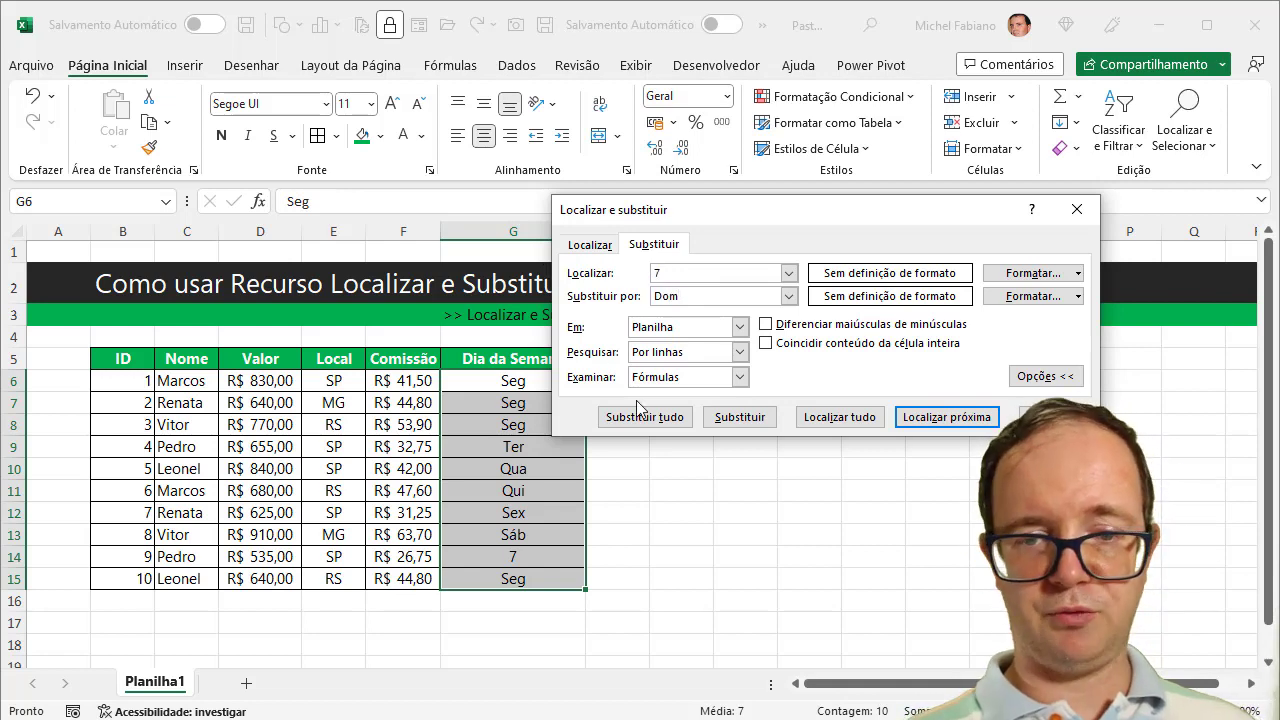
click(667, 420)
click(614, 430)
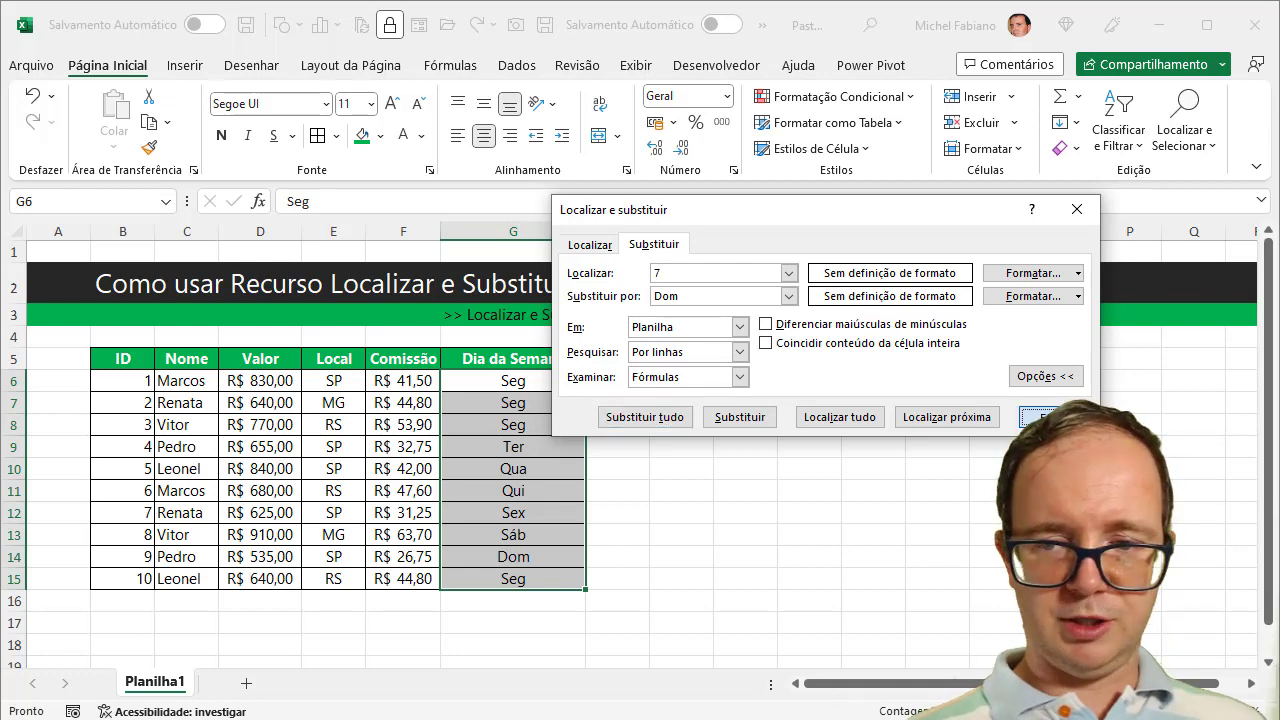
click(1035, 417)
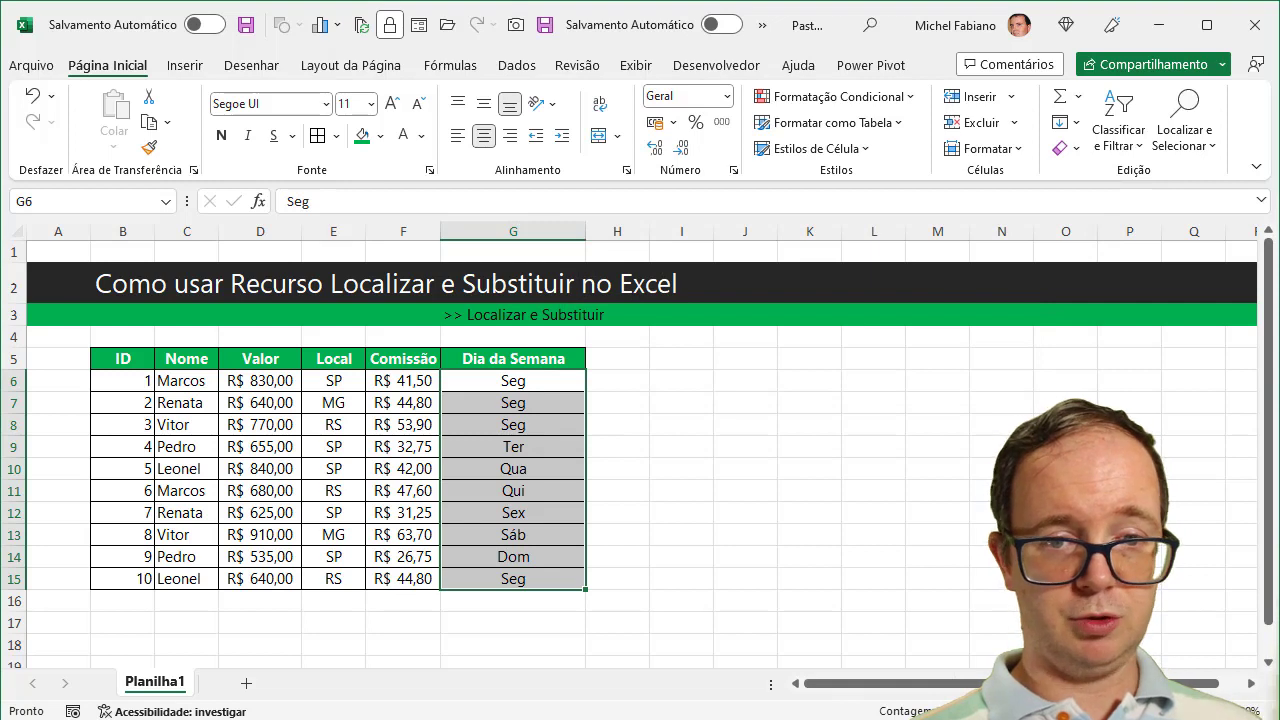
Step: Inspect F6's SE commission formula, select F6:F15, check their number format, then open Find and Replace
click(424, 381)
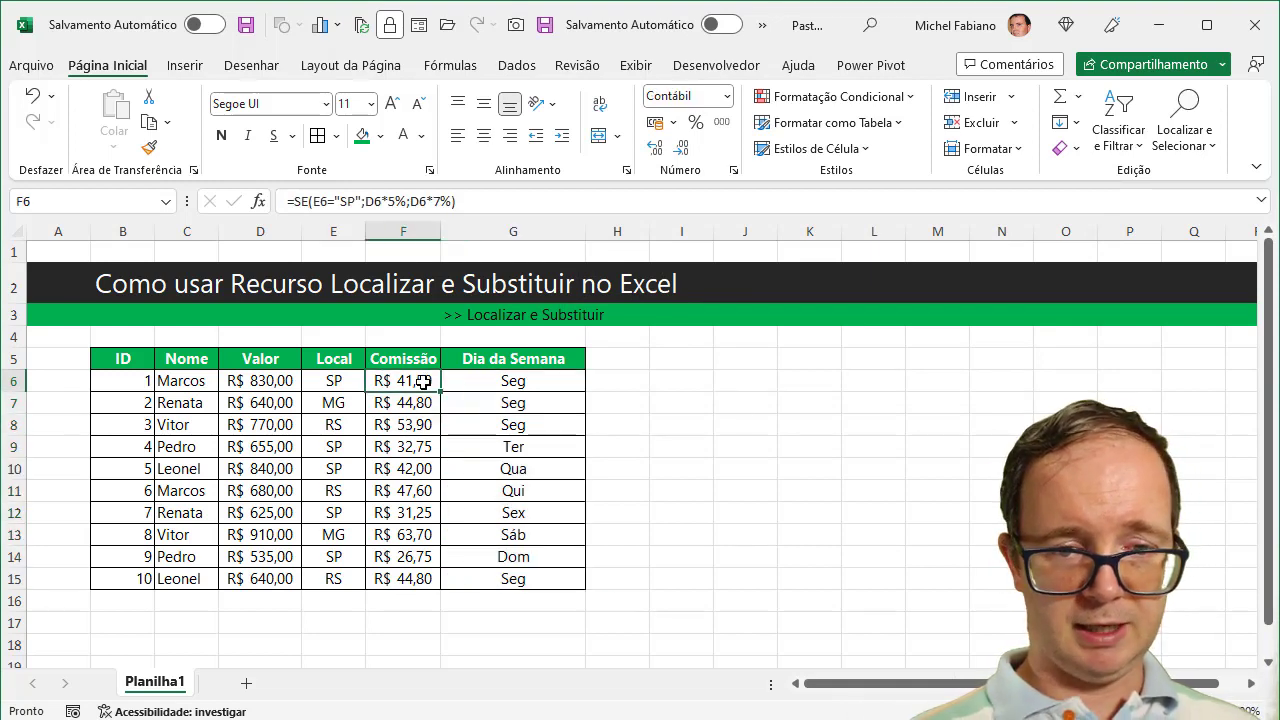
double_click(424, 381)
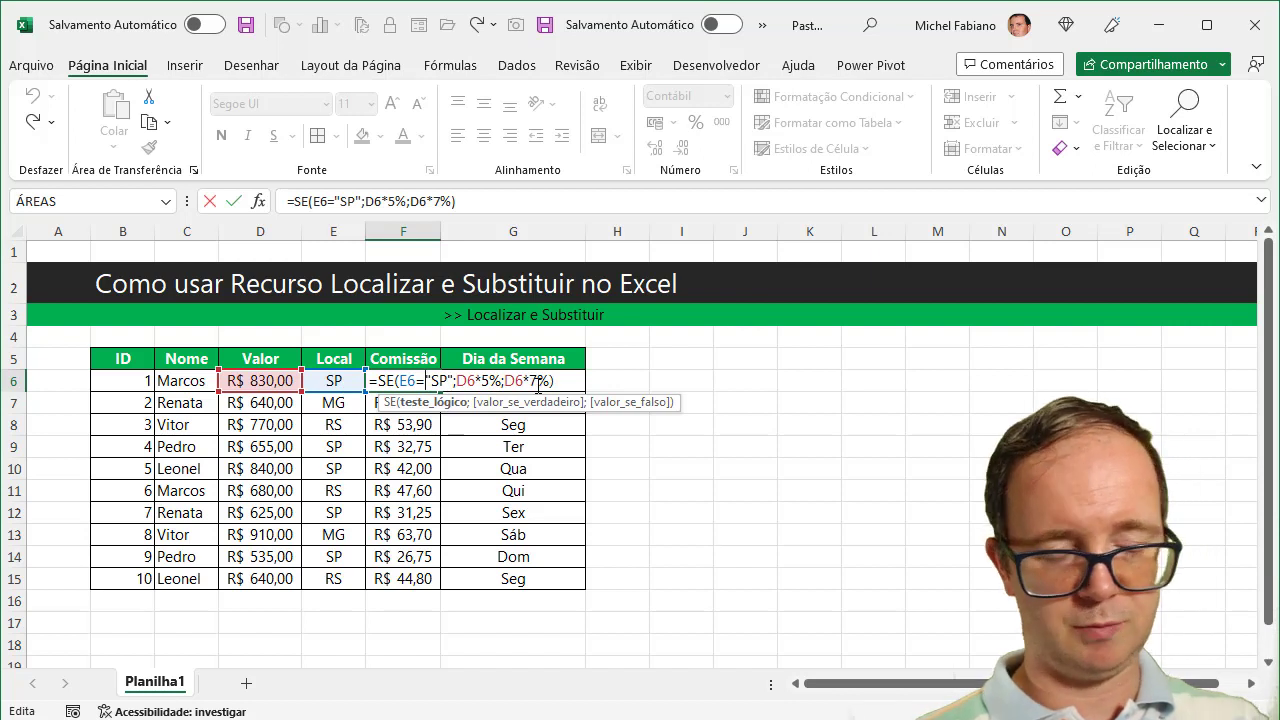
key(Escape)
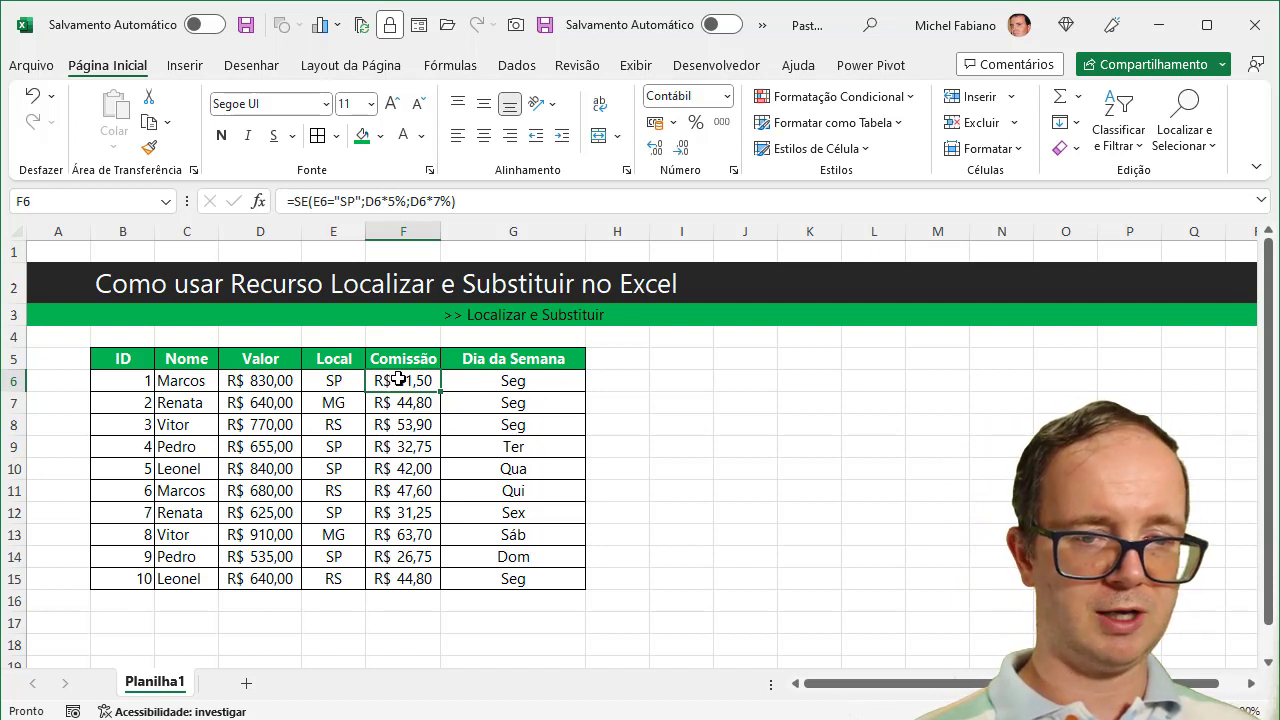
drag(398, 379, 390, 577)
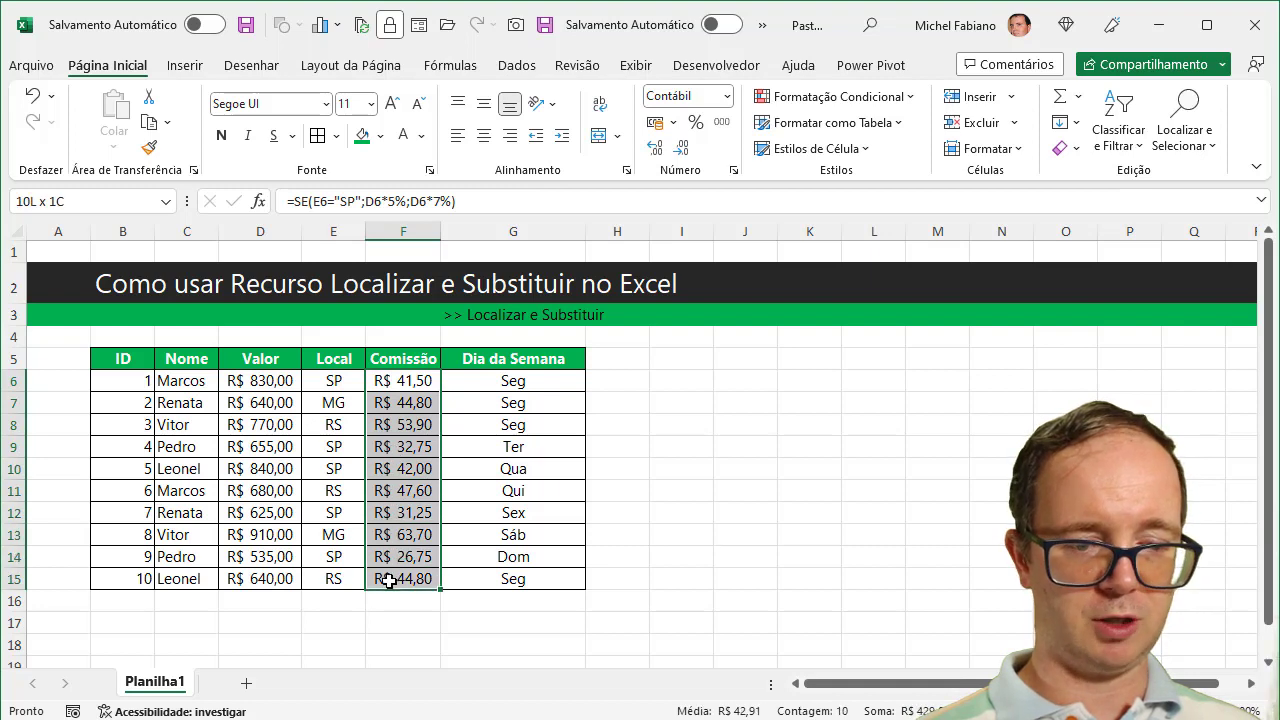
key(ctrl+1)
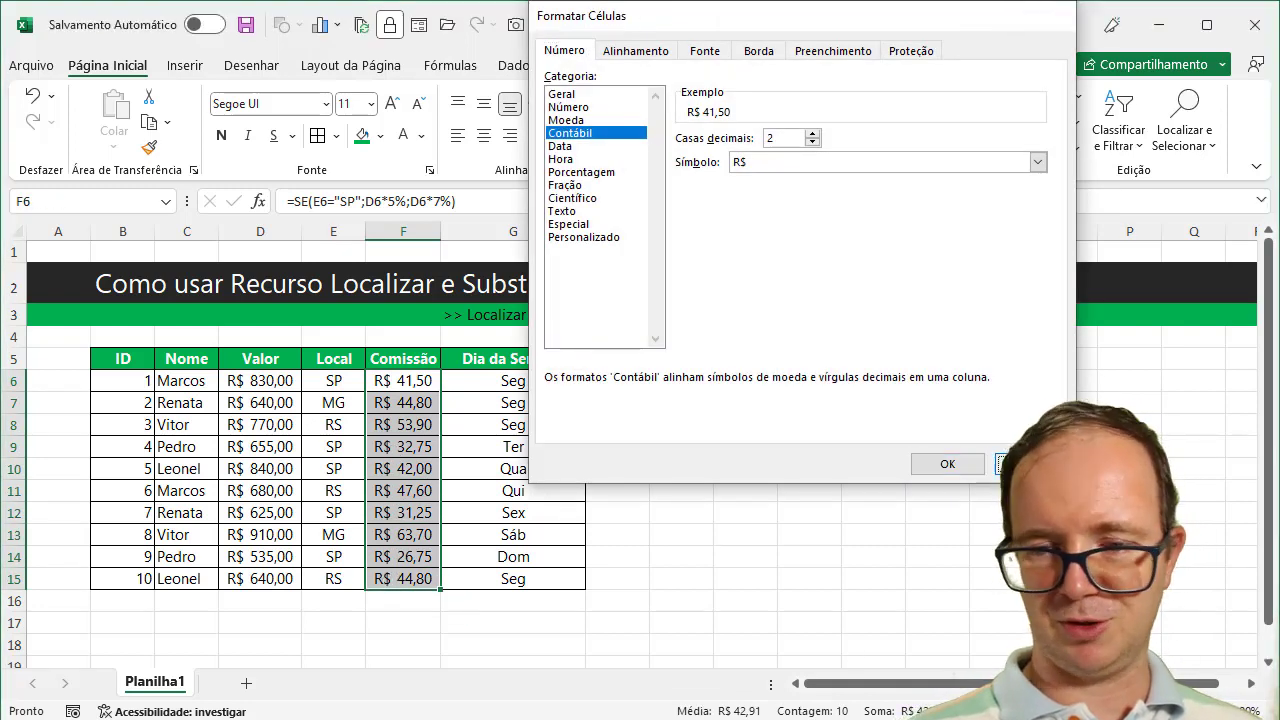
key(Escape)
key(ctrl+l)
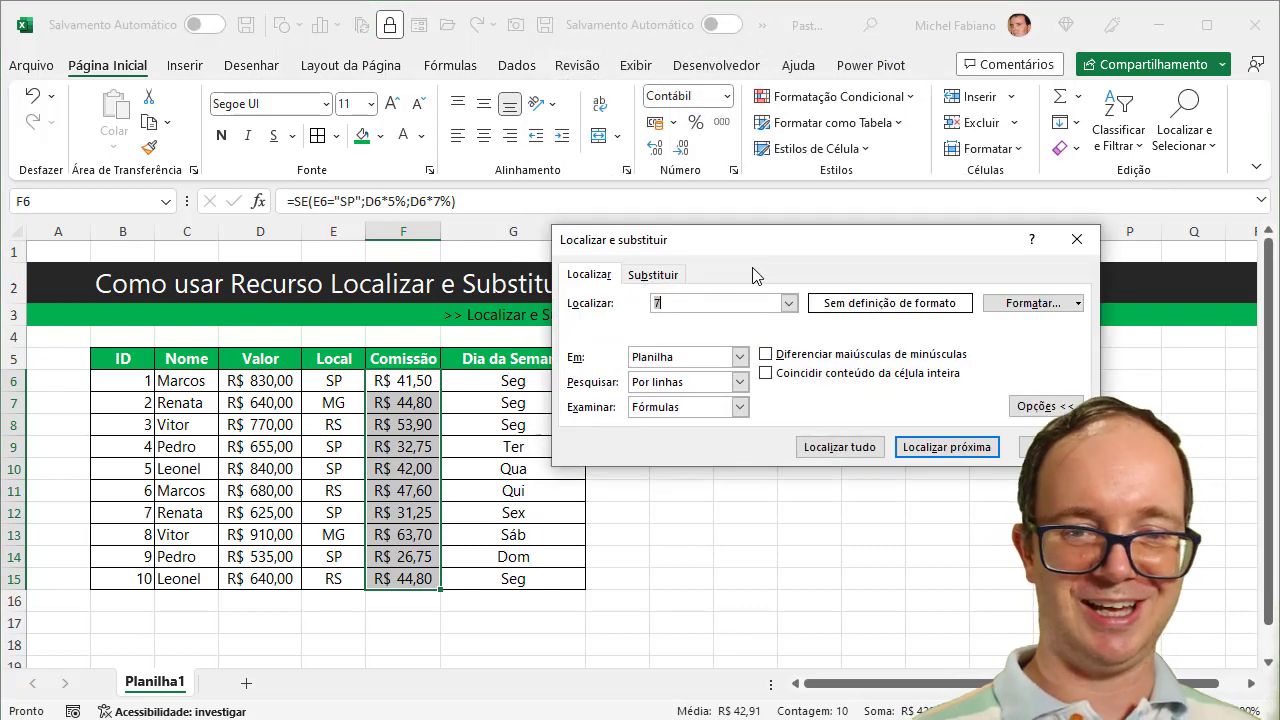
Step: Replace SP with MG in the Comissão formulas and verify F6 reads =SE(E6="MG";D6*5%;D6*7%)
click(650, 275)
double_click(680, 303)
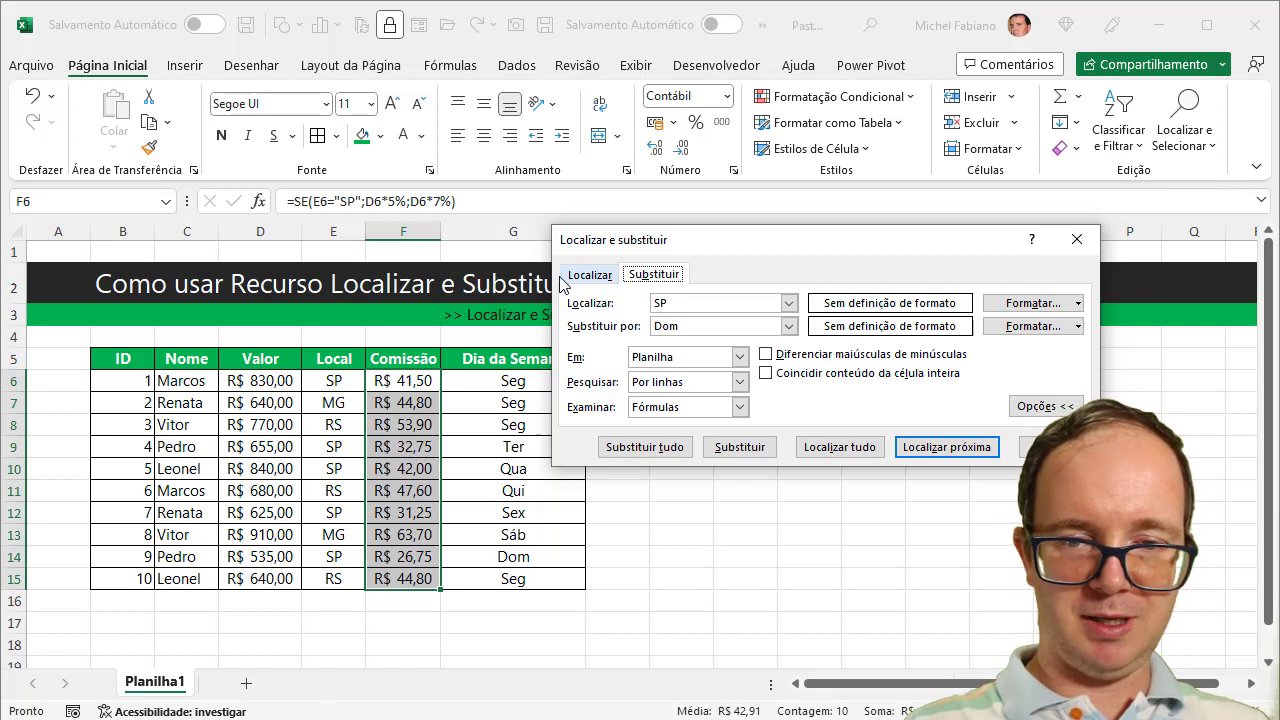
key(Tab)
key(Tab)
text(MG)
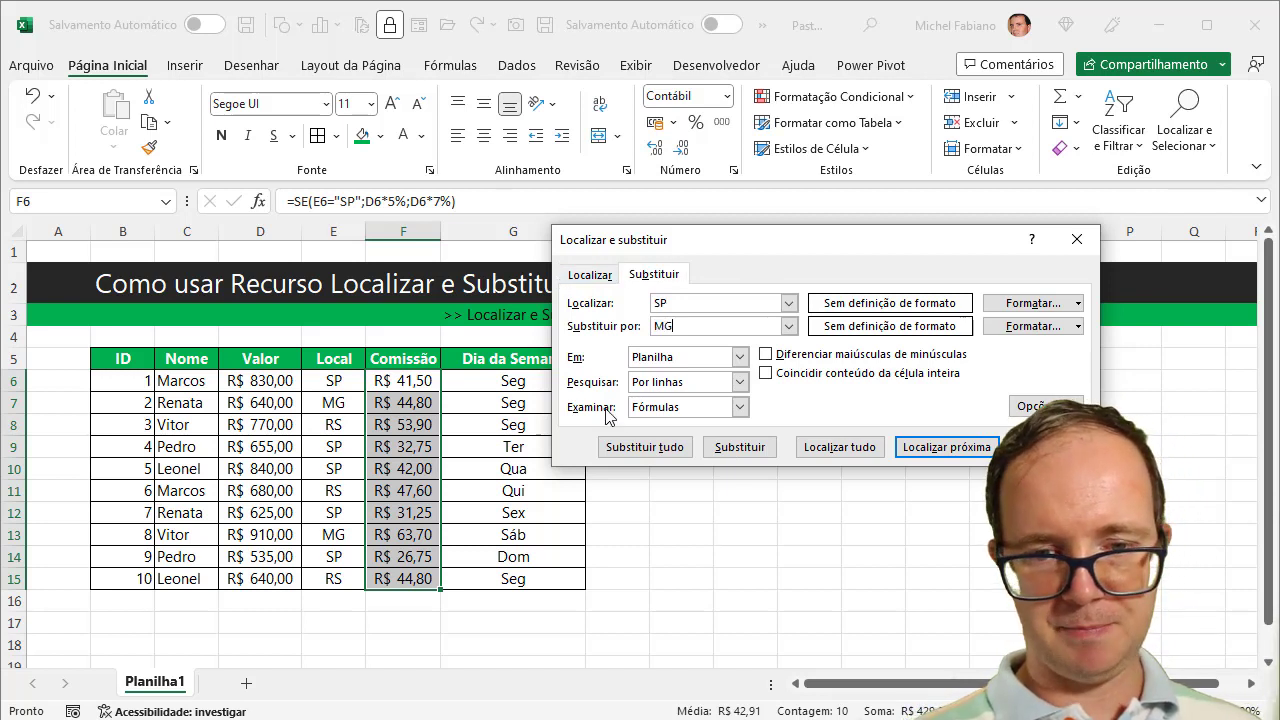
click(637, 447)
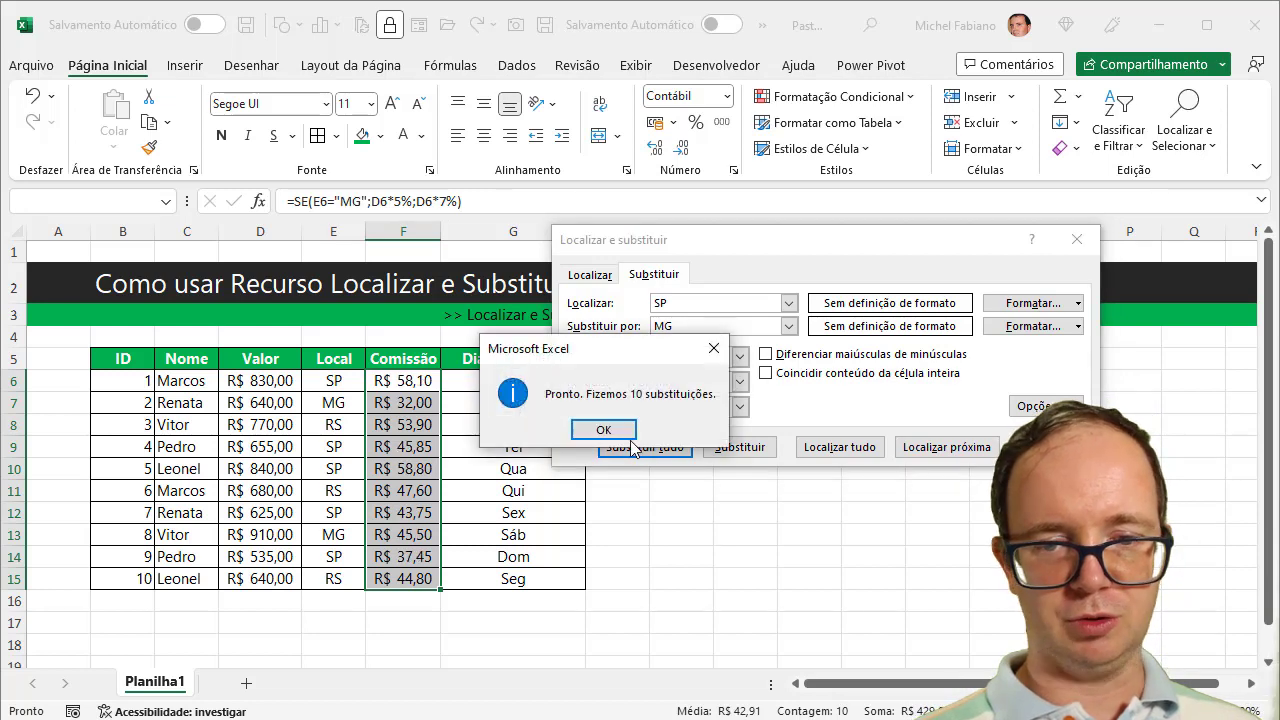
click(600, 427)
click(1045, 447)
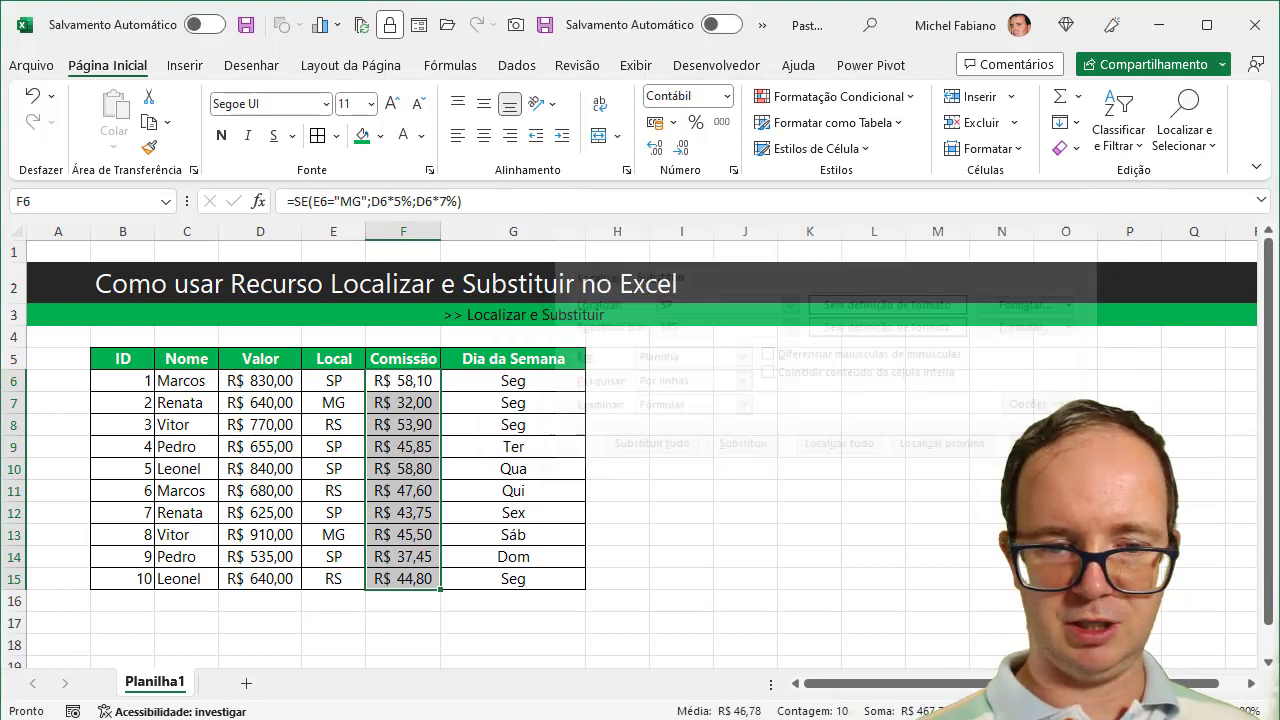
click(428, 384)
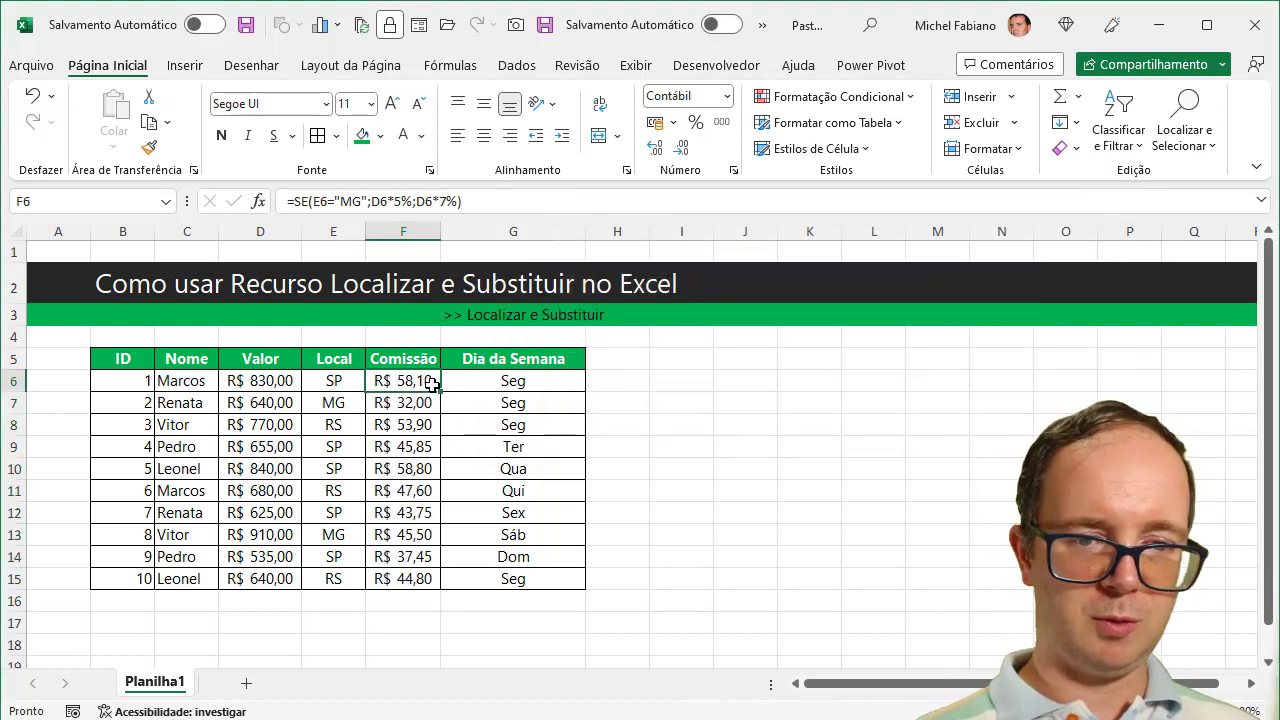
double_click(431, 384)
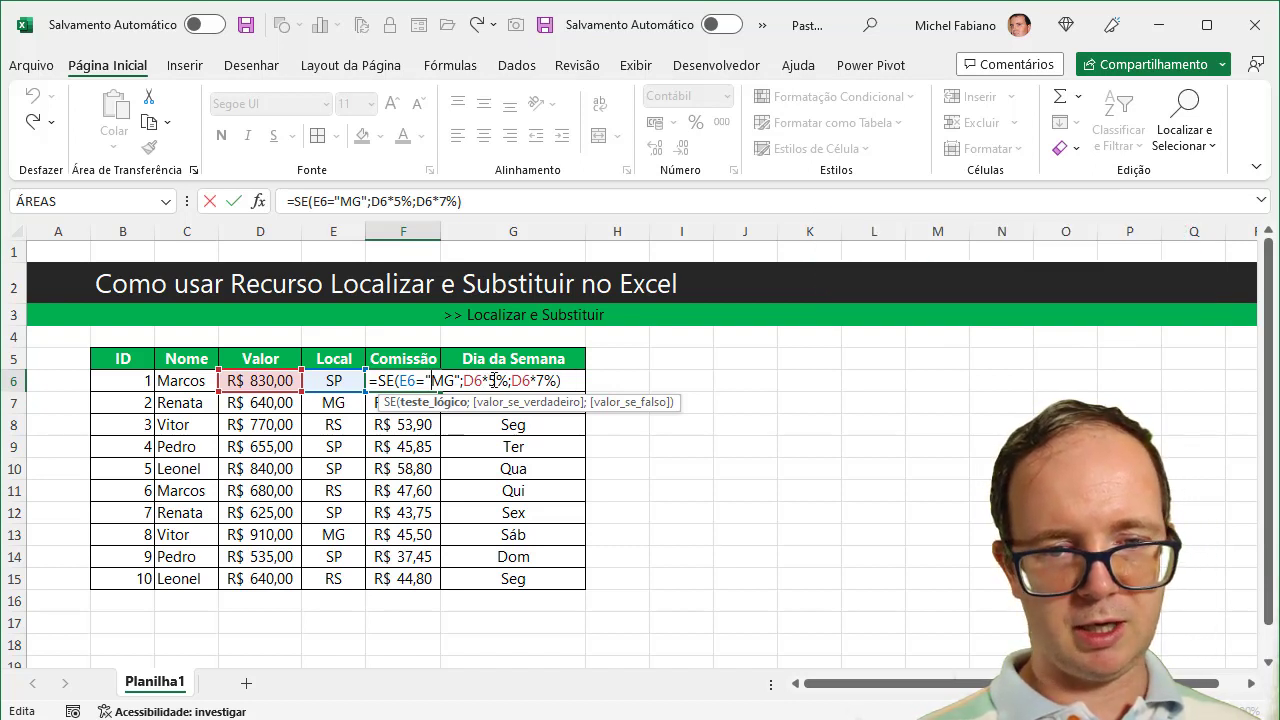
key(Return)
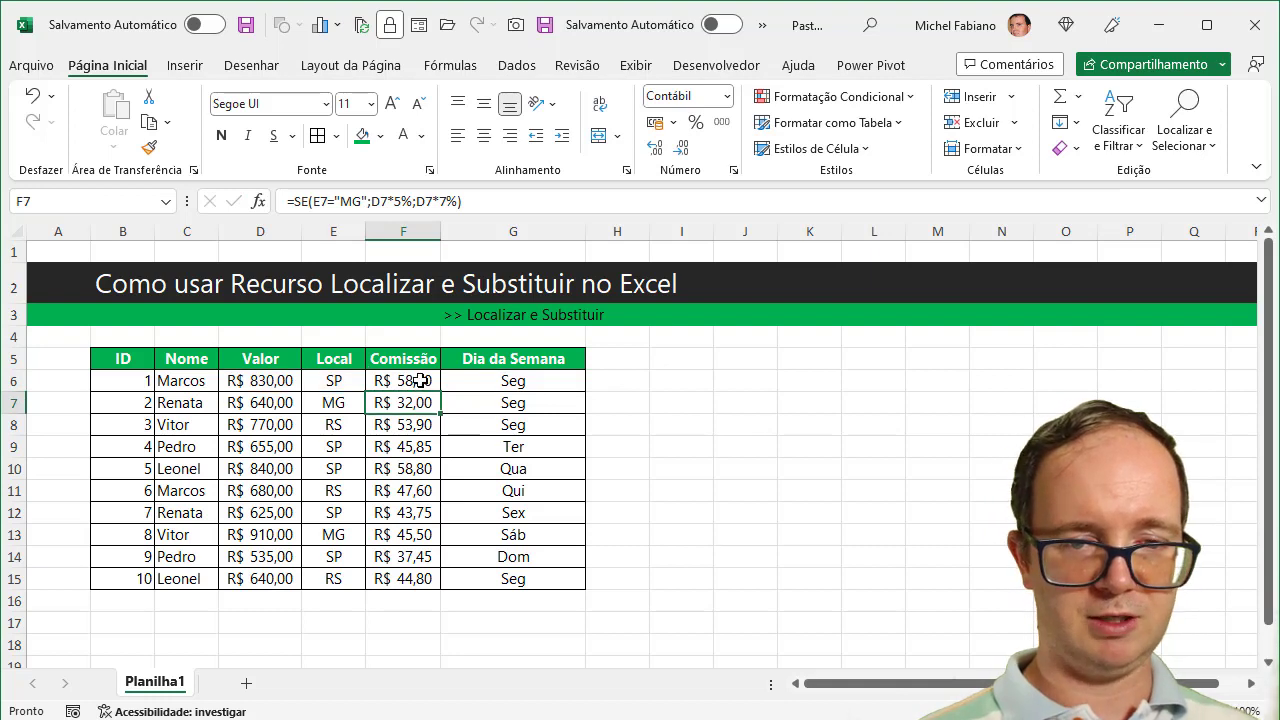
Step: In the Comissão cells F6:F15, replace 5% with 8% in all formulas
click(420, 380)
drag(440, 391, 392, 577)
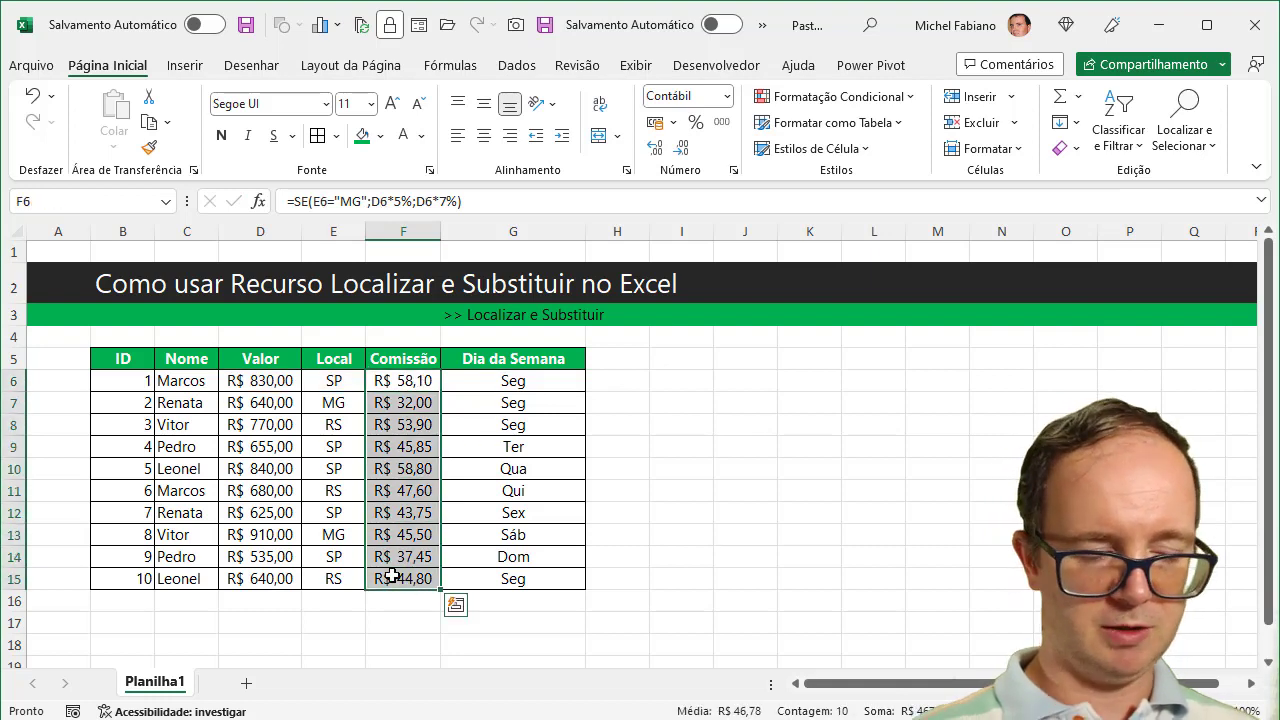
key(ctrl+l)
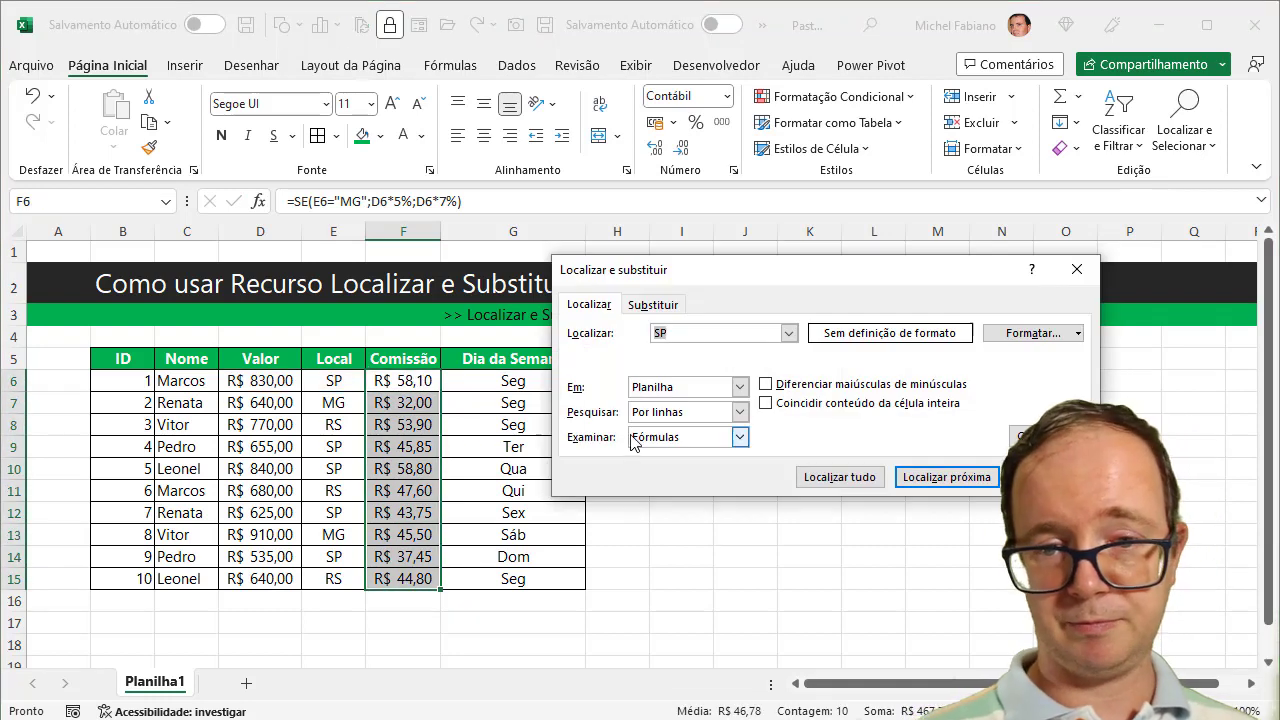
click(655, 304)
text(5)
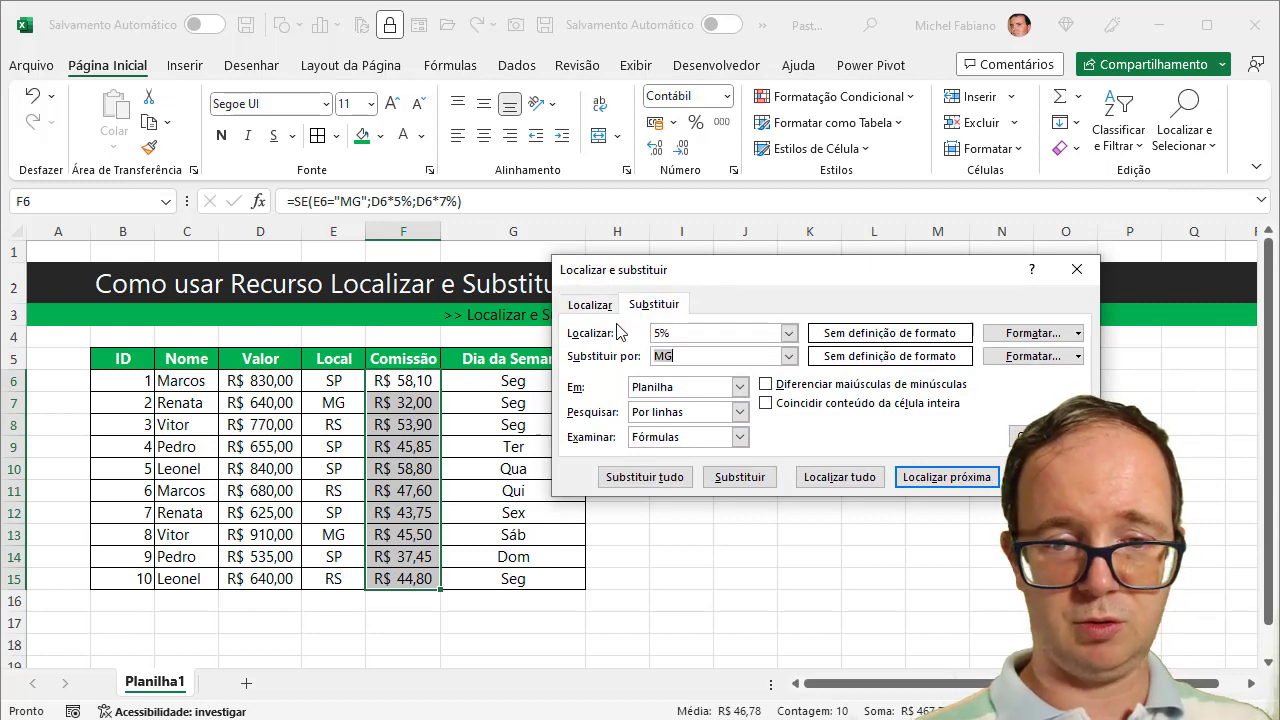
text(8)
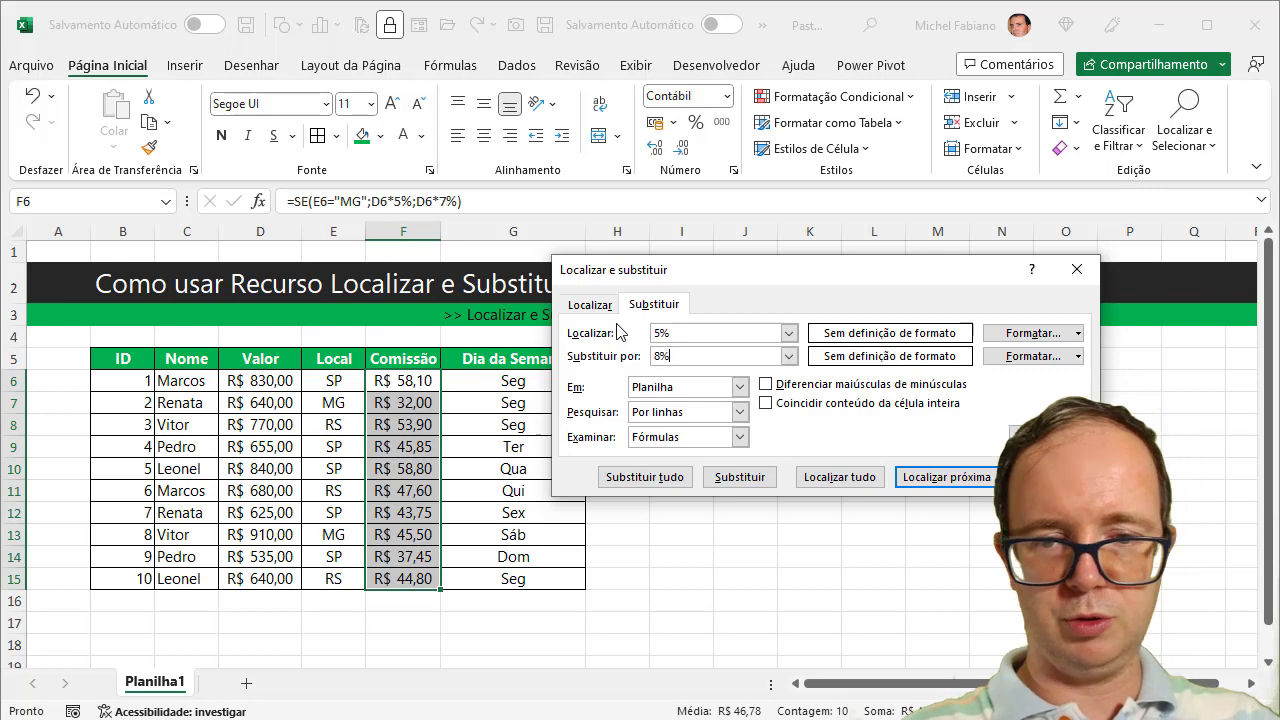
click(648, 479)
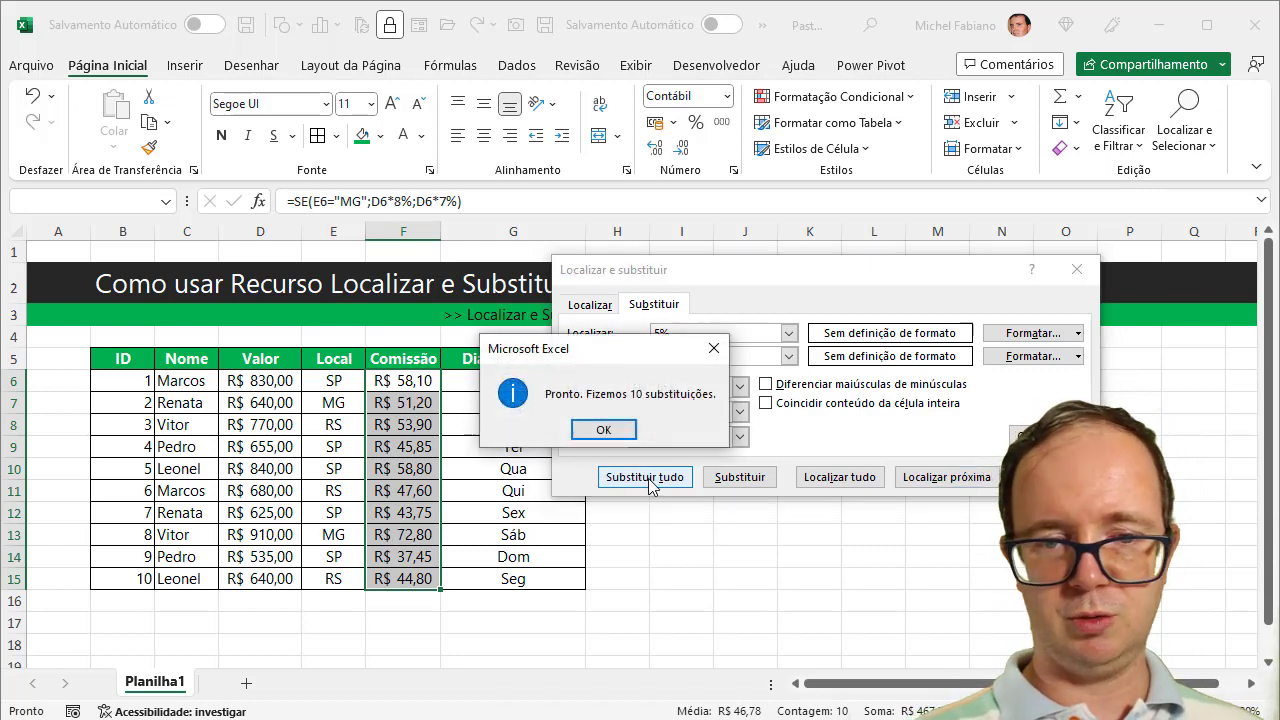
click(610, 437)
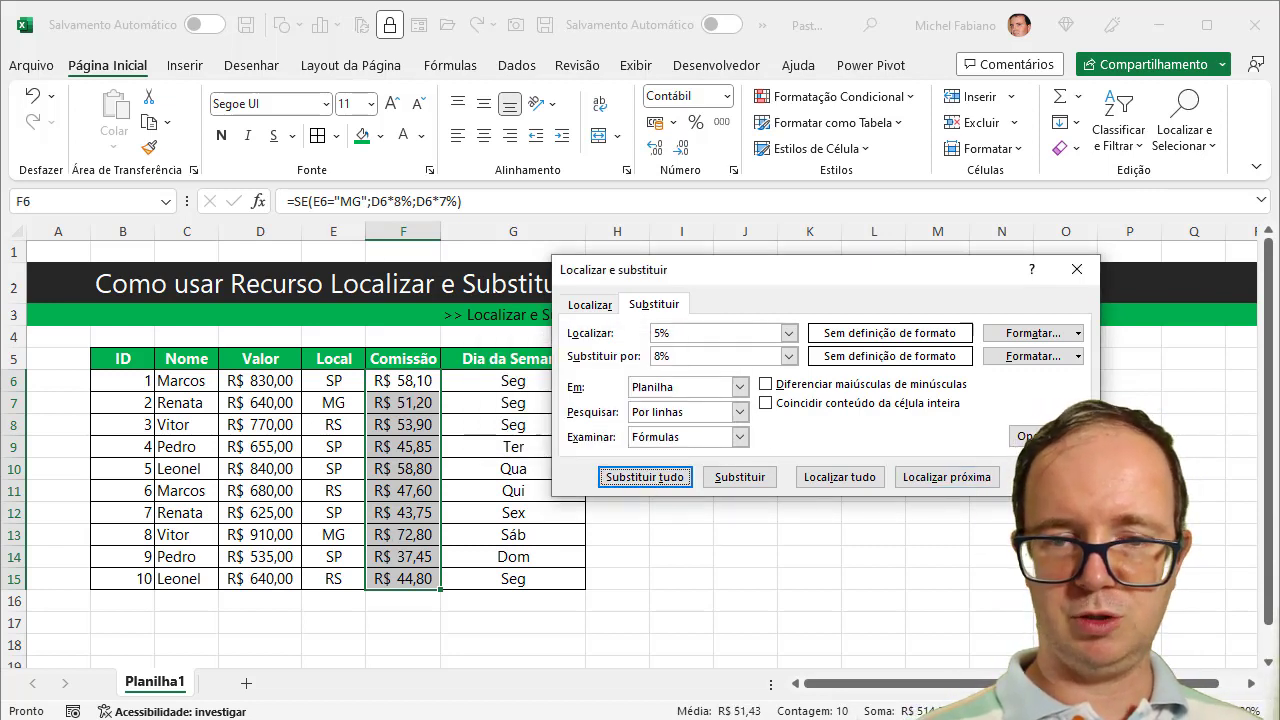
key(Escape)
Step: Check that F6's formula now uses 8%, then reselect the Comissão cells F6:F15
click(408, 380)
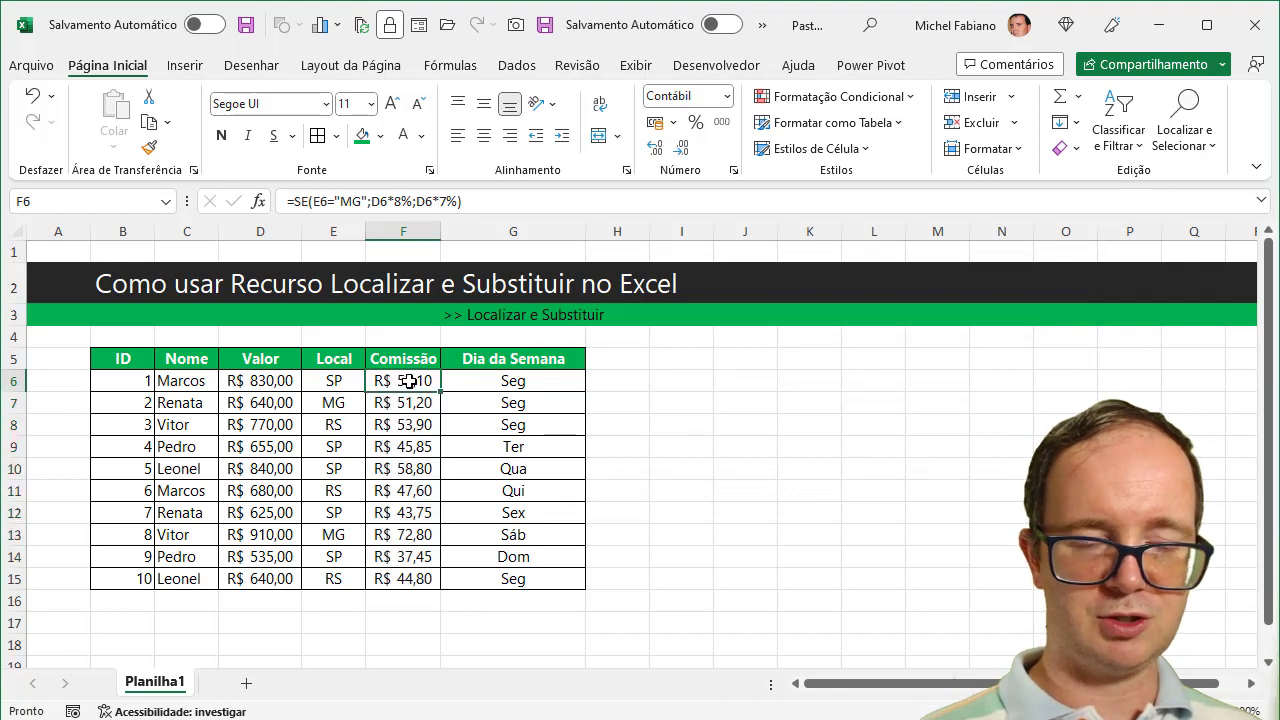
double_click(410, 381)
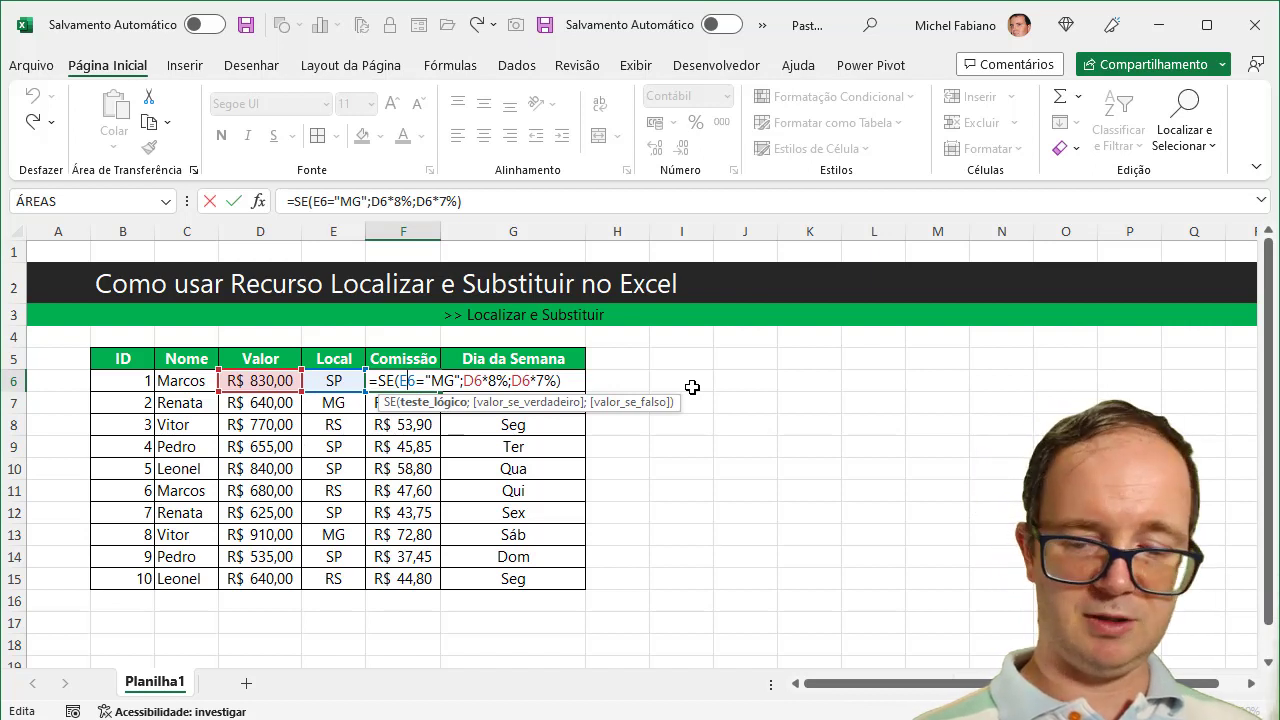
key(Return)
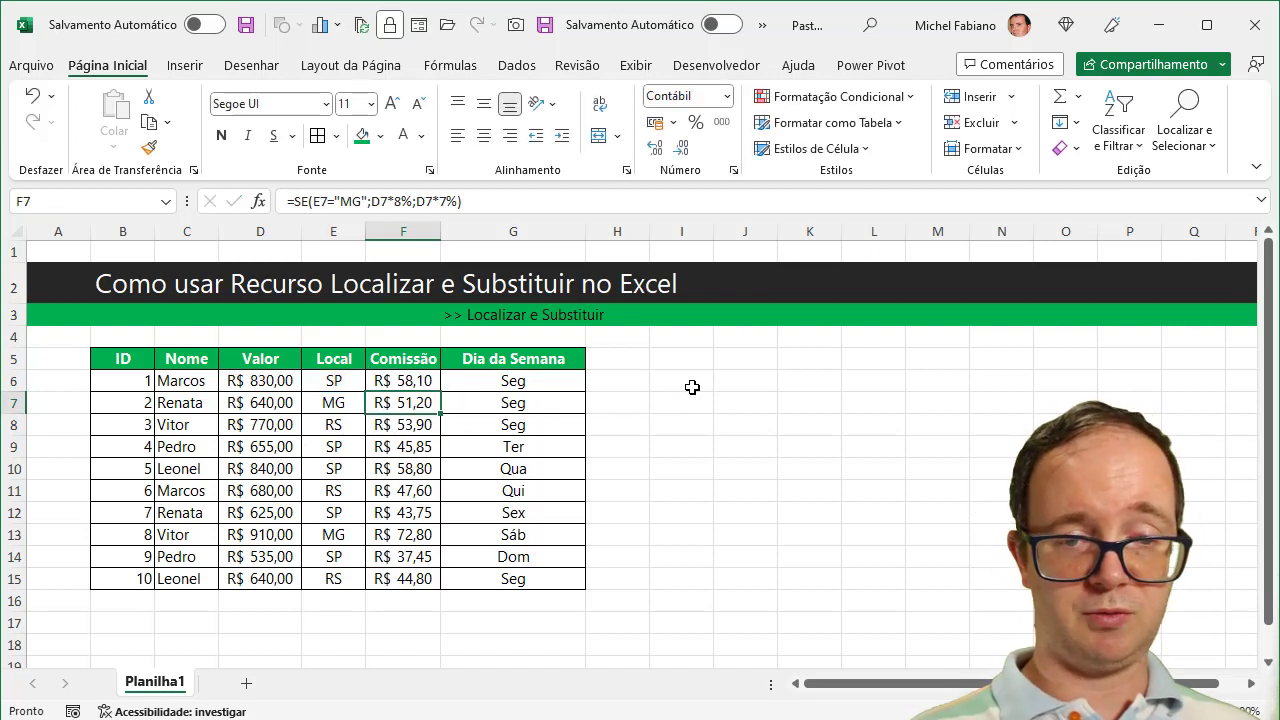
key(Up)
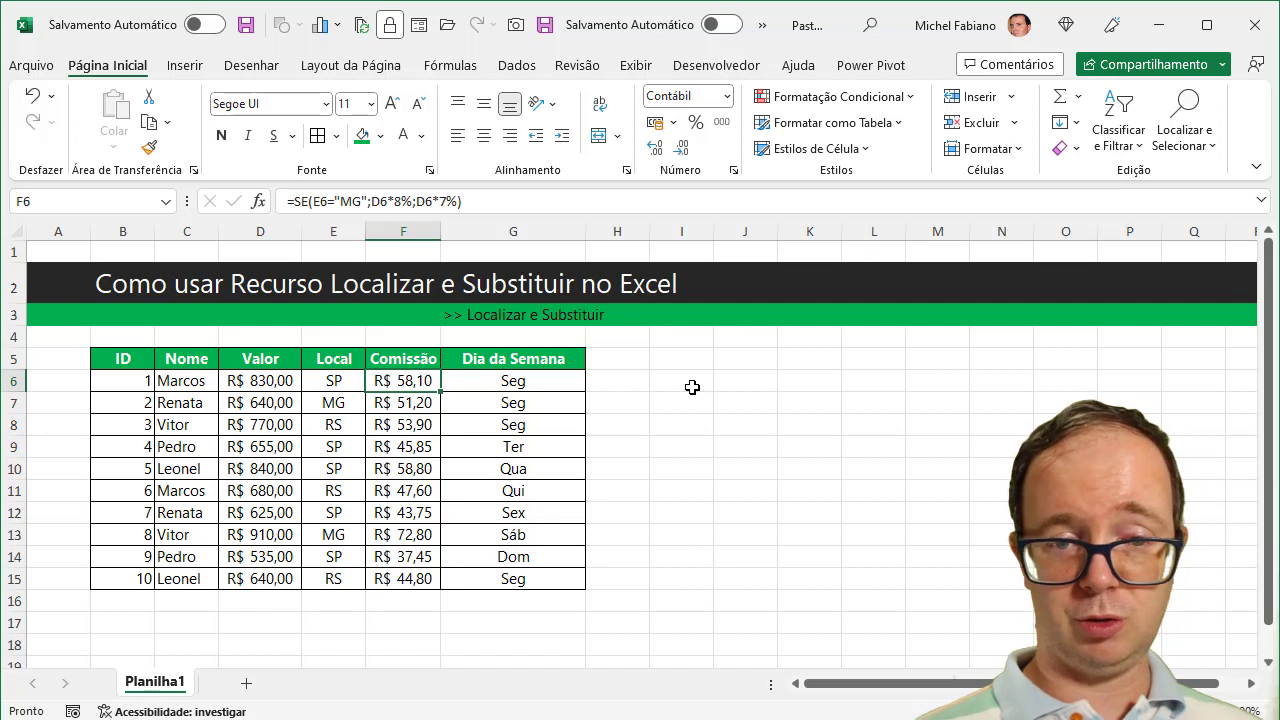
drag(424, 382, 411, 580)
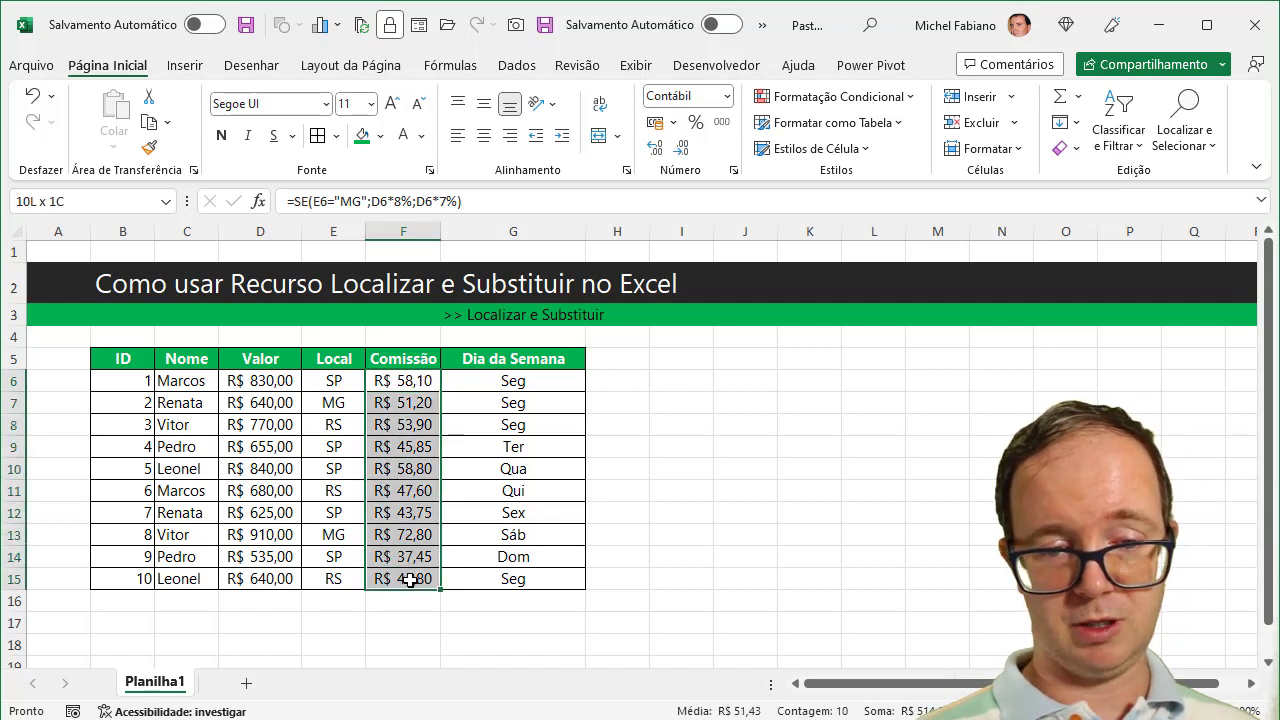
key(ctrl+d)
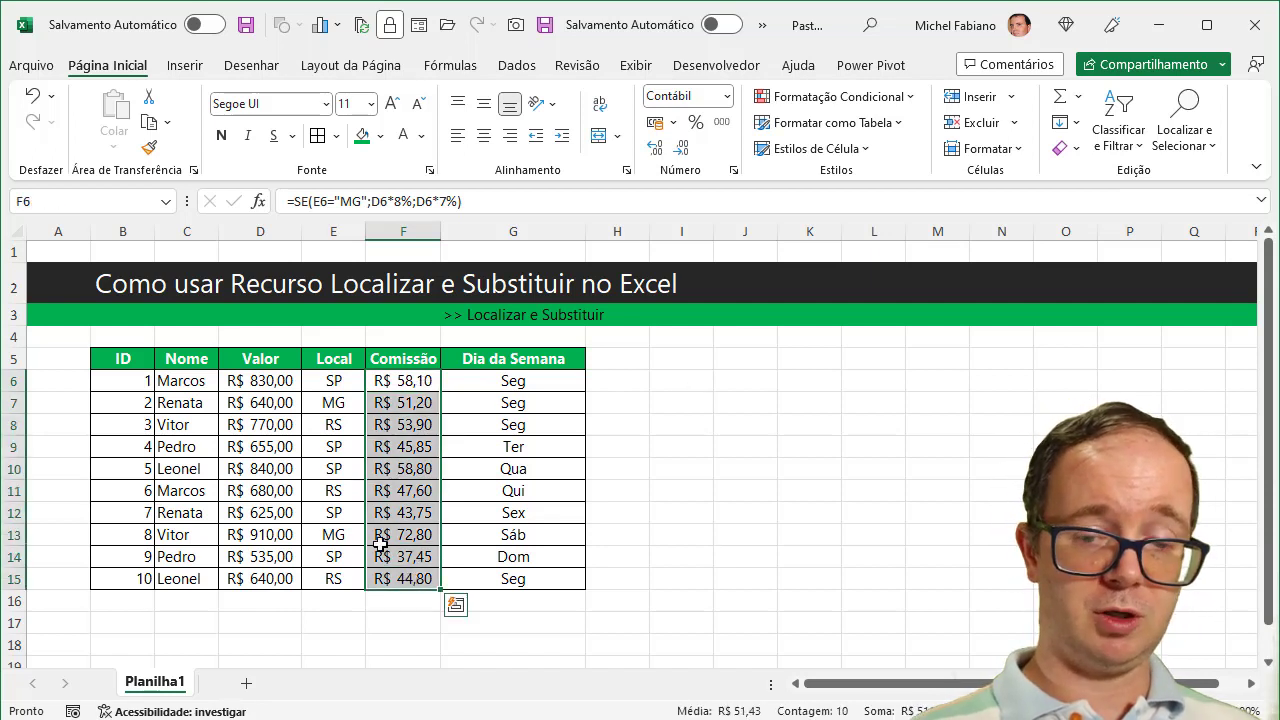
key(ctrl+l)
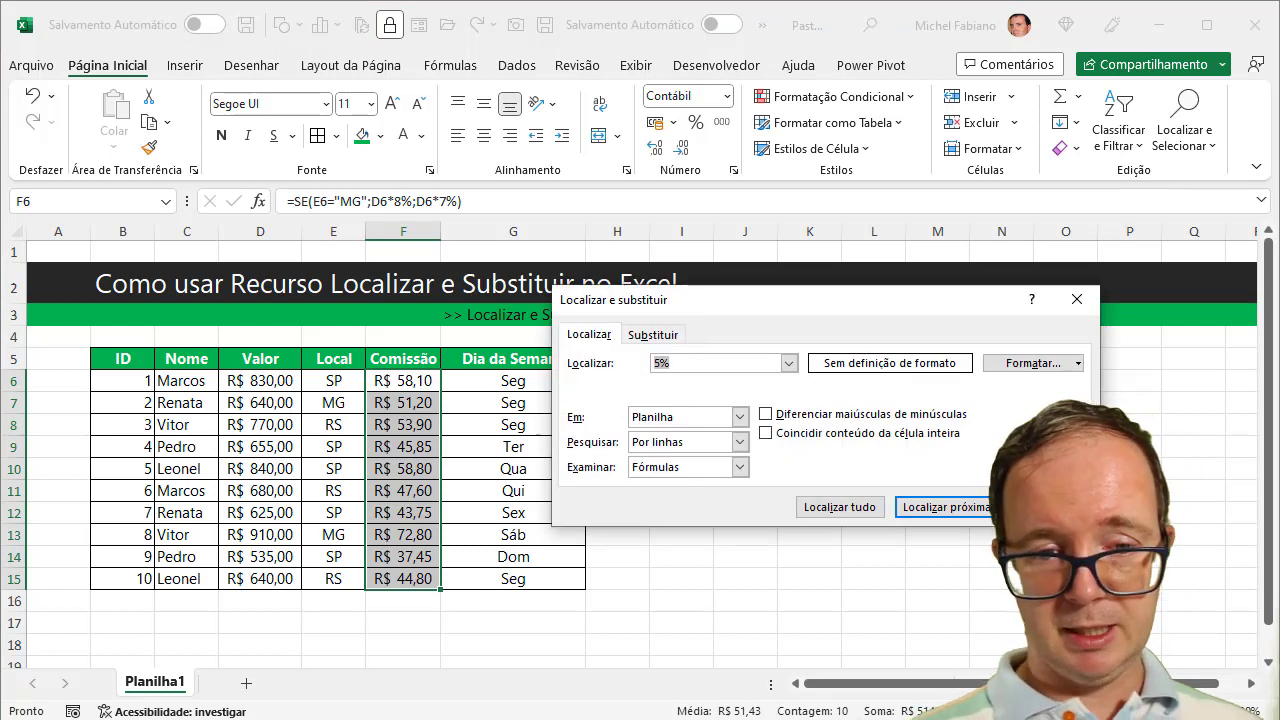
key(Escape)
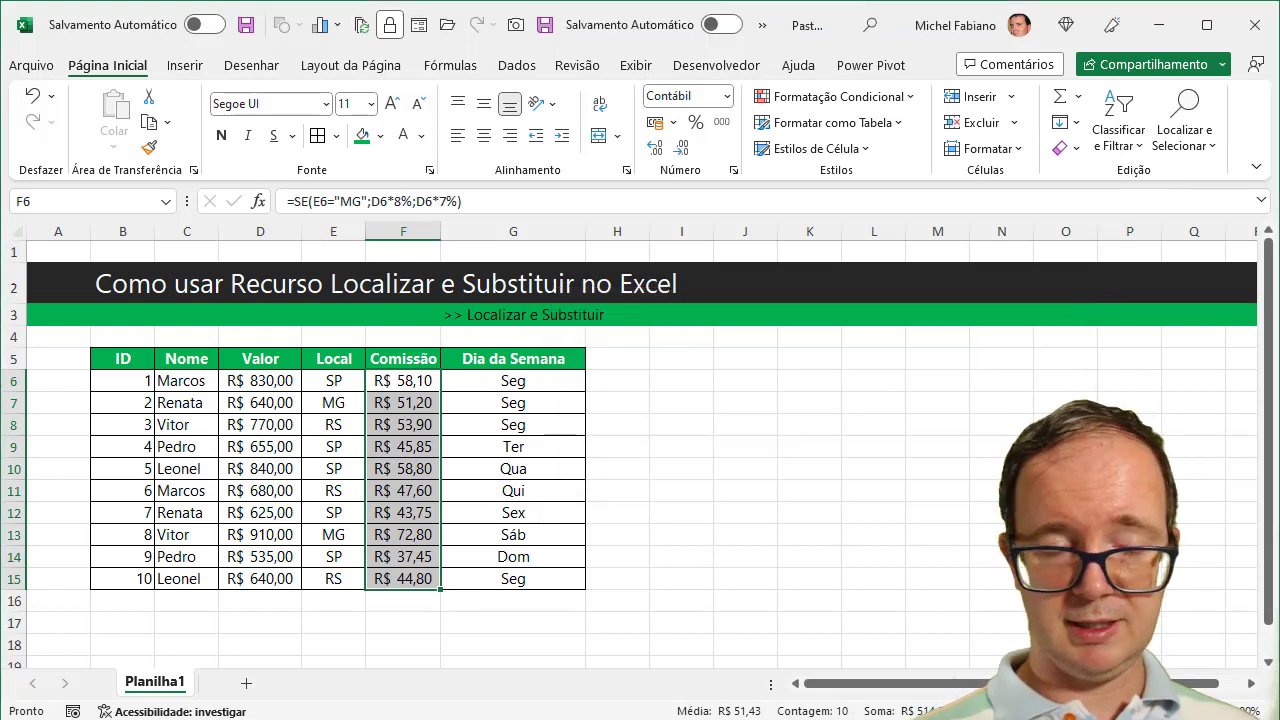